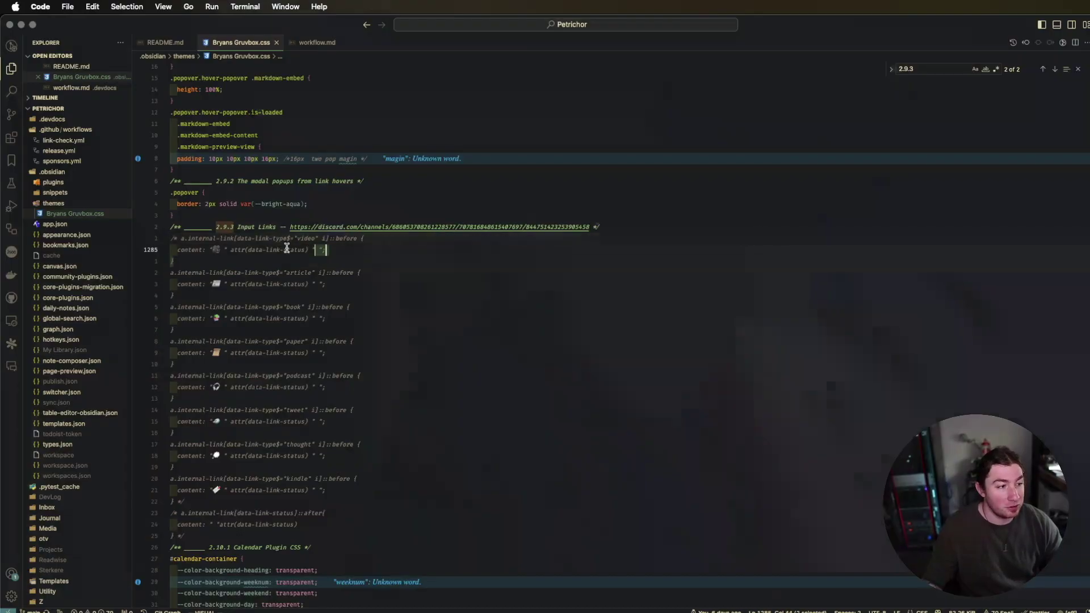
Comment out the video internal-link emoji rule lines in Bryans Gruvbox.css
key(shift+v)
key(k)
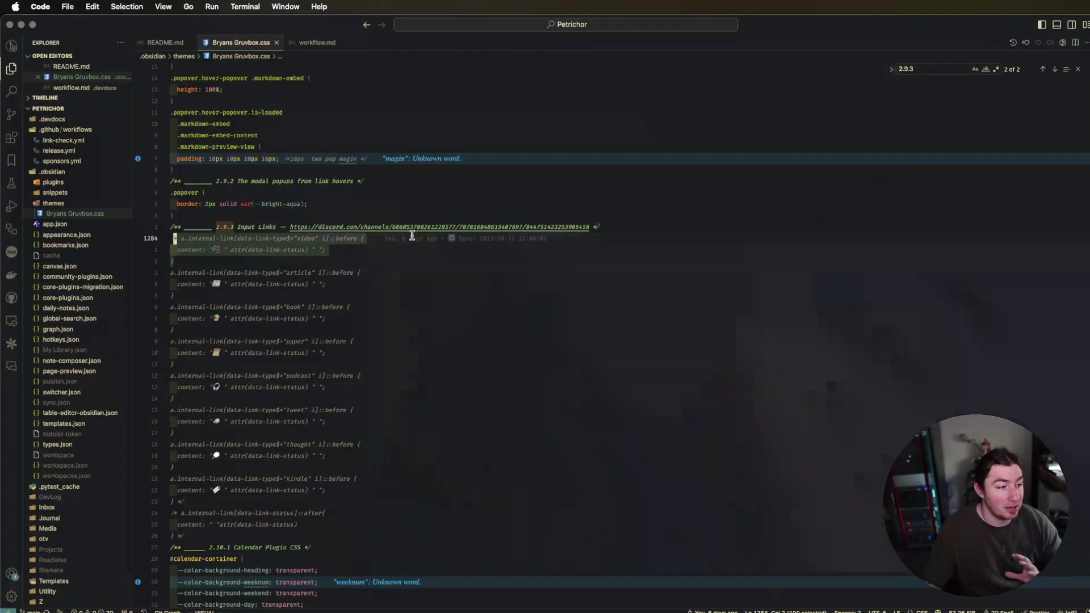
key(super+slash)
Enlarge the editor text and scroll through the theme CSS from the article rule
click(416, 280)
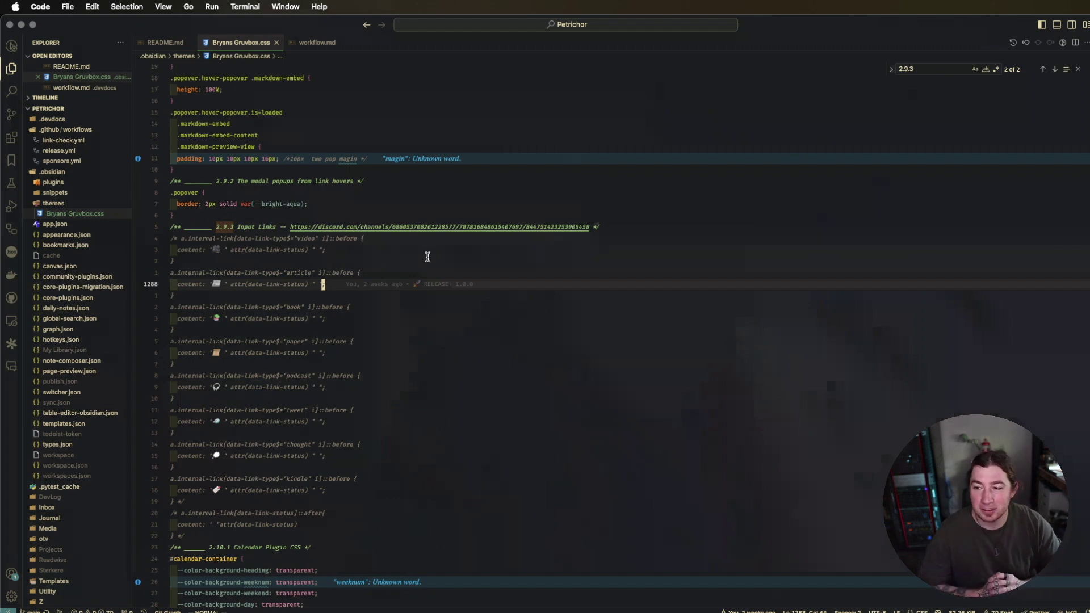
key(super+equal)
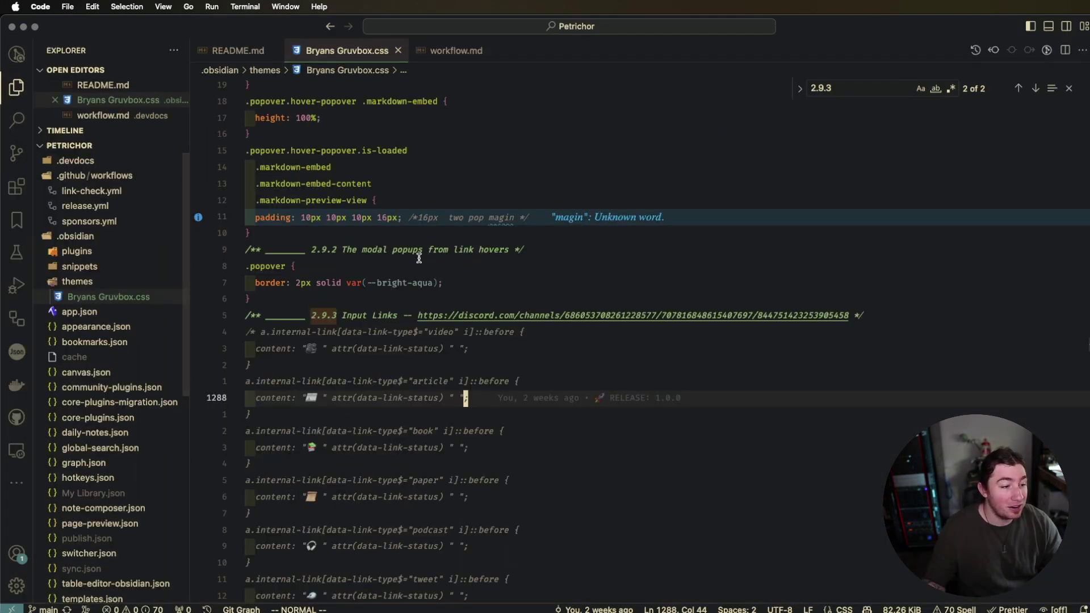
scroll(429, 253, down, 5)
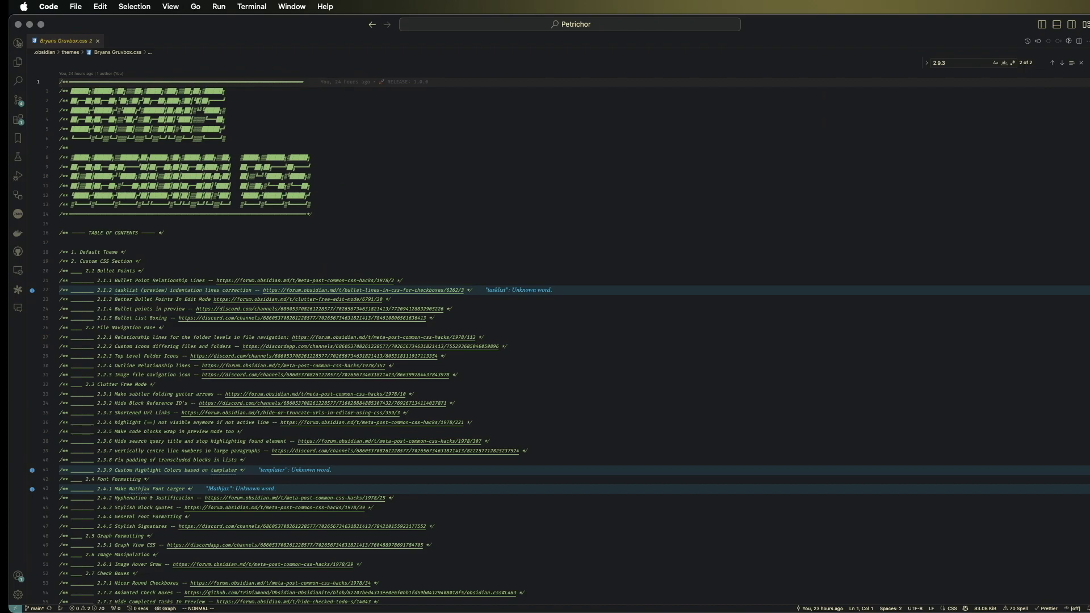
Look over the Obsidian-Template-Vault repo, its v1.0.0 release and issues, then open the welcome discussion
scroll(565, 331, down, 20)
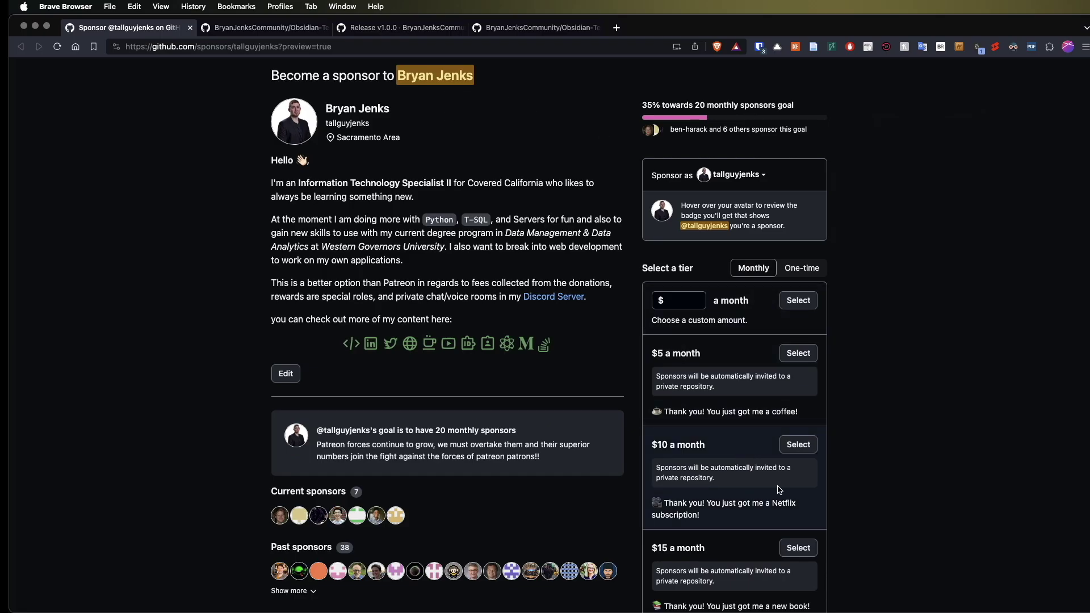
click(292, 31)
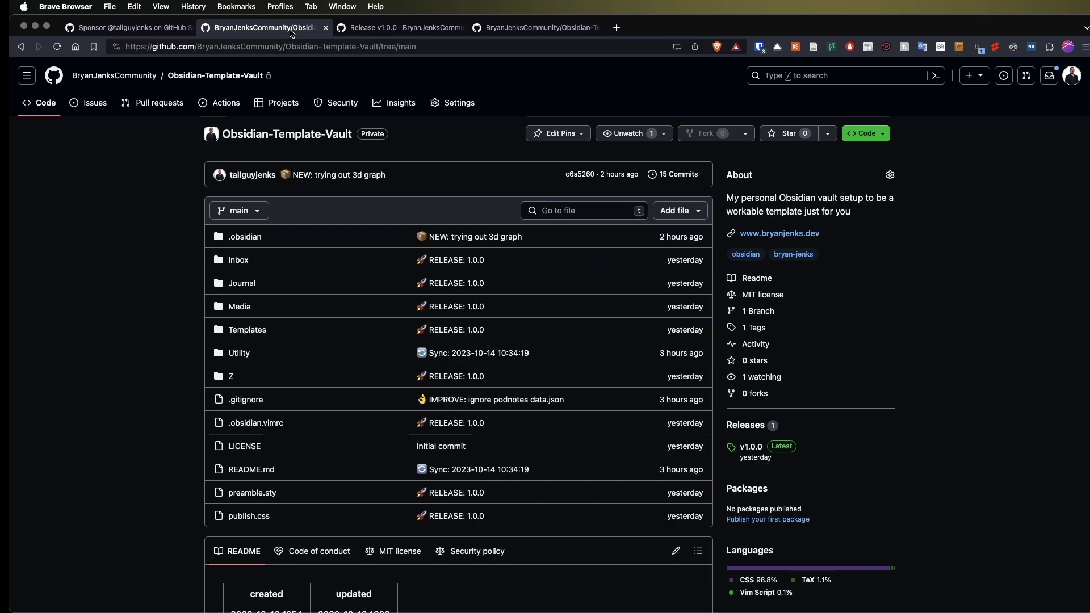
click(368, 28)
click(511, 27)
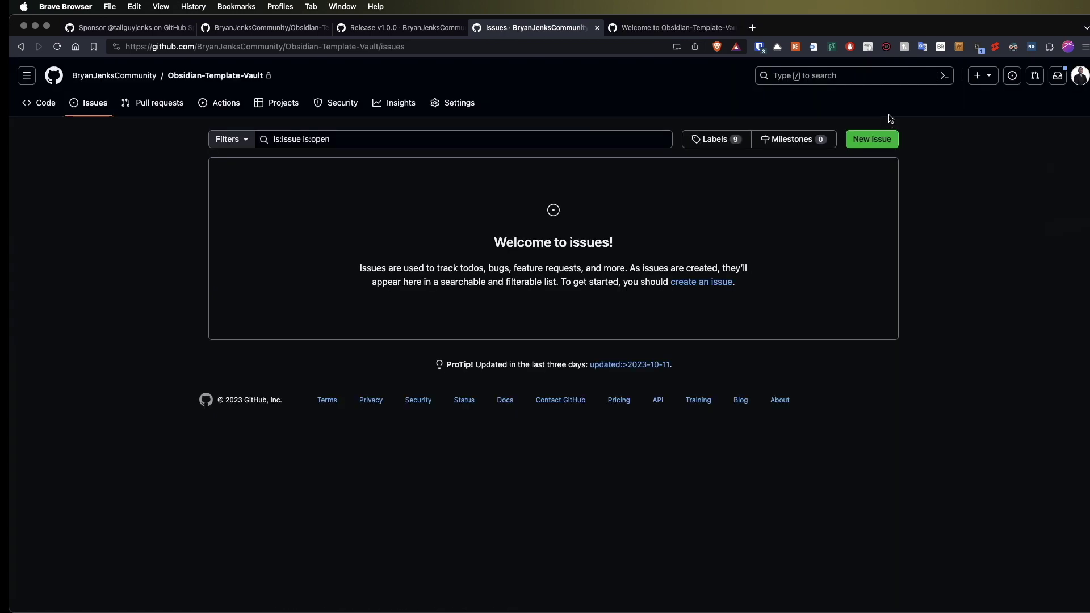
click(674, 30)
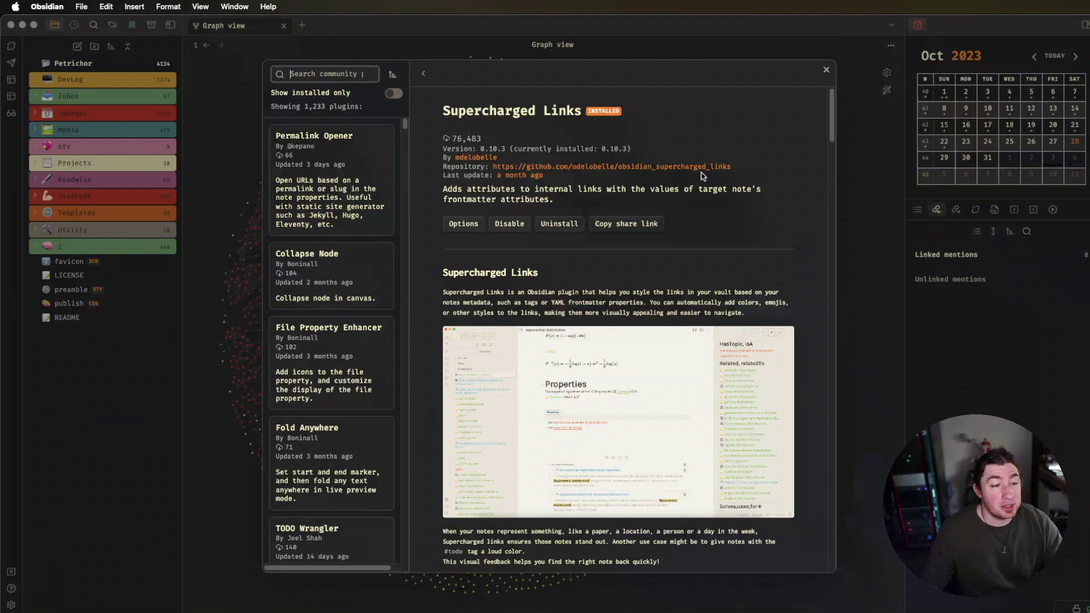
scroll(673, 240, down, 2)
scroll(660, 215, up, 2)
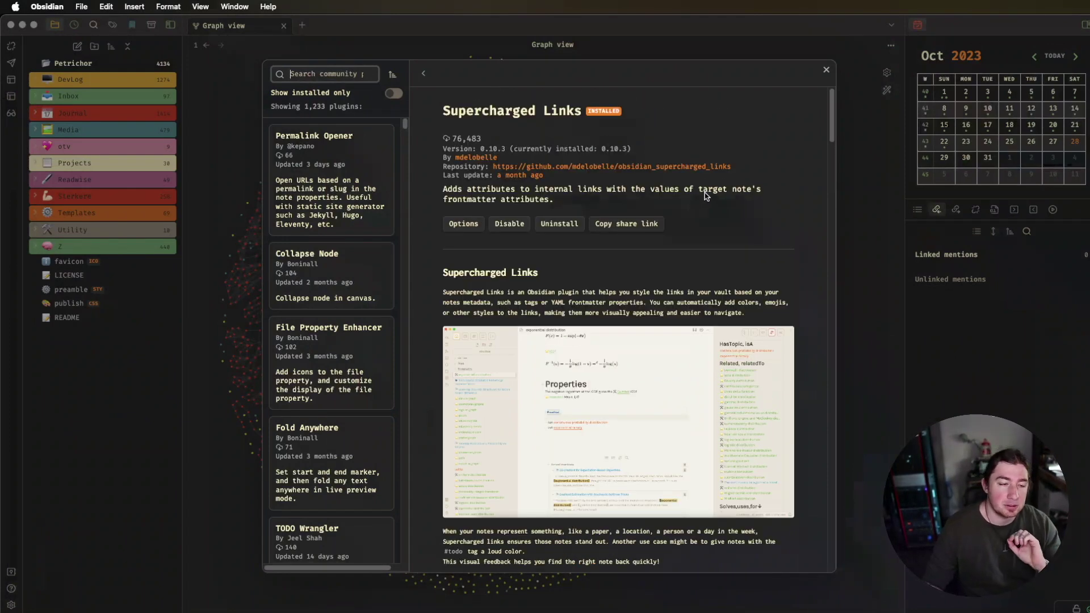
scroll(704, 197, down, 4)
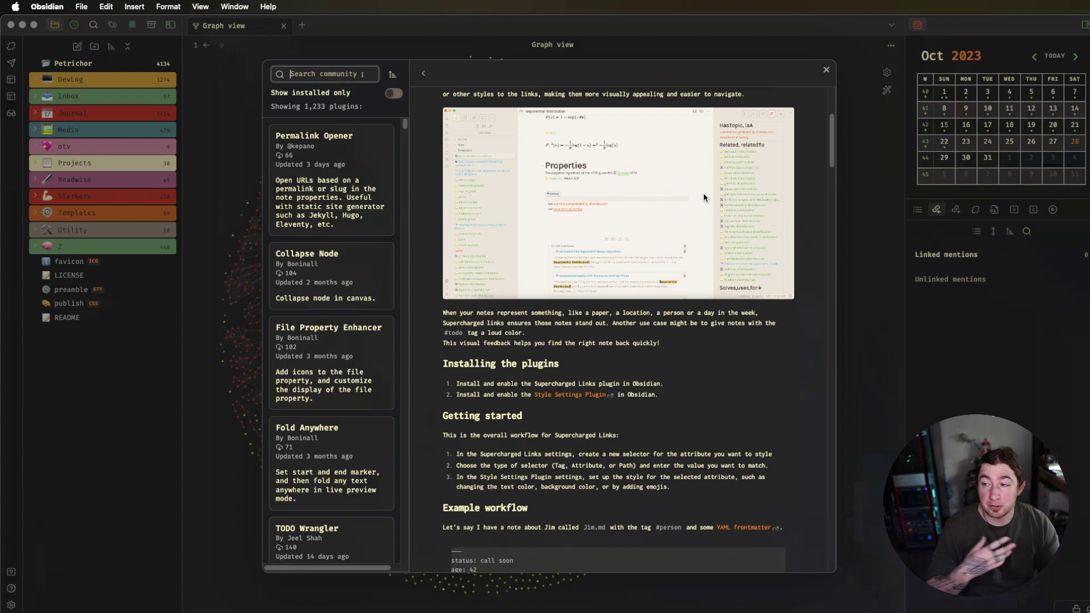
scroll(704, 198, down, 15)
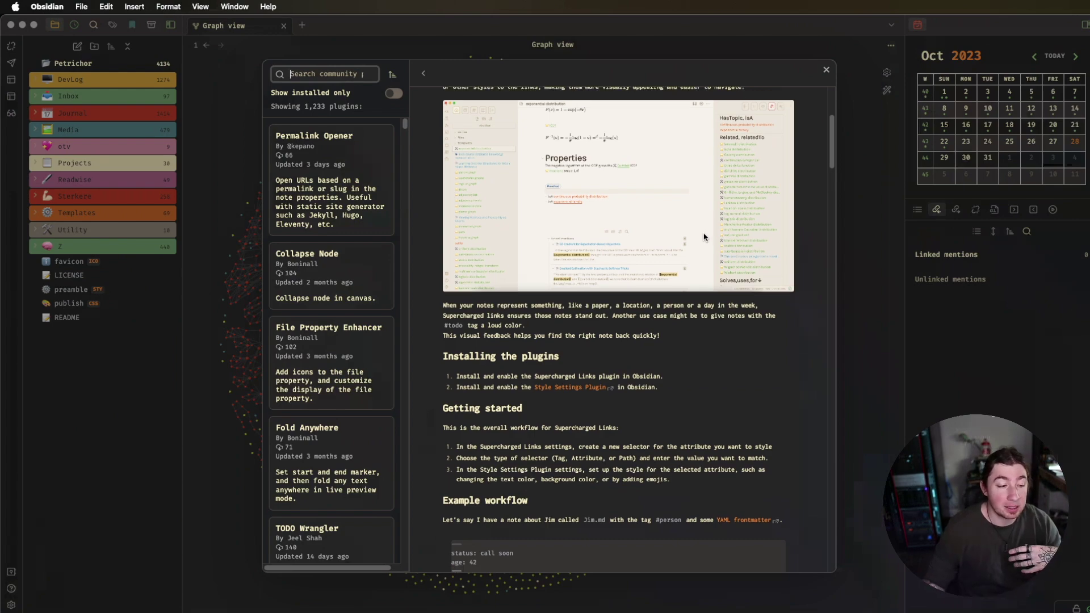
scroll(704, 238, down, 15)
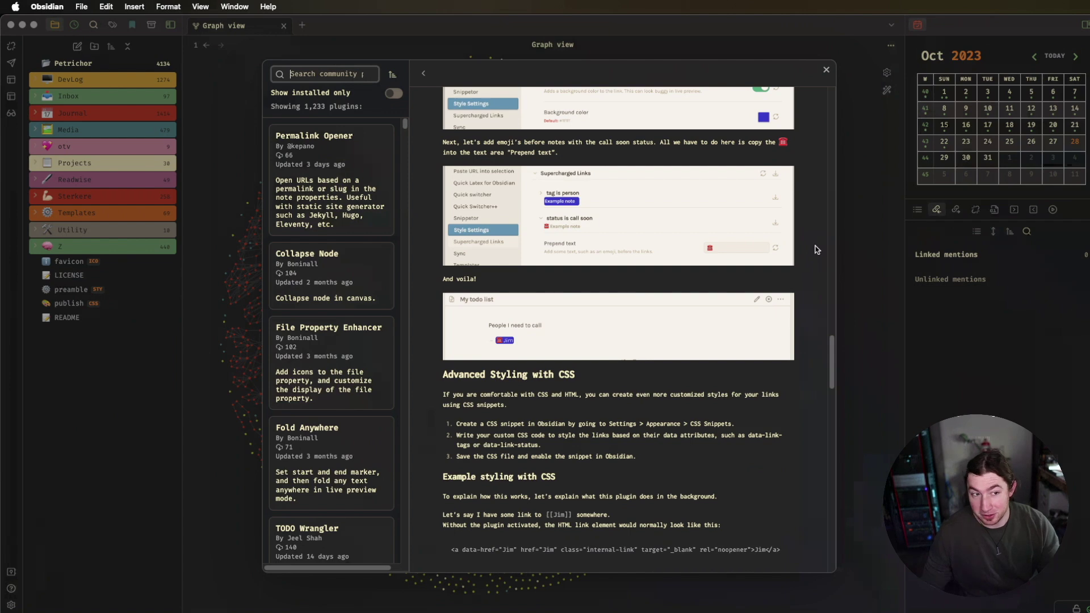
scroll(796, 291, up, 20)
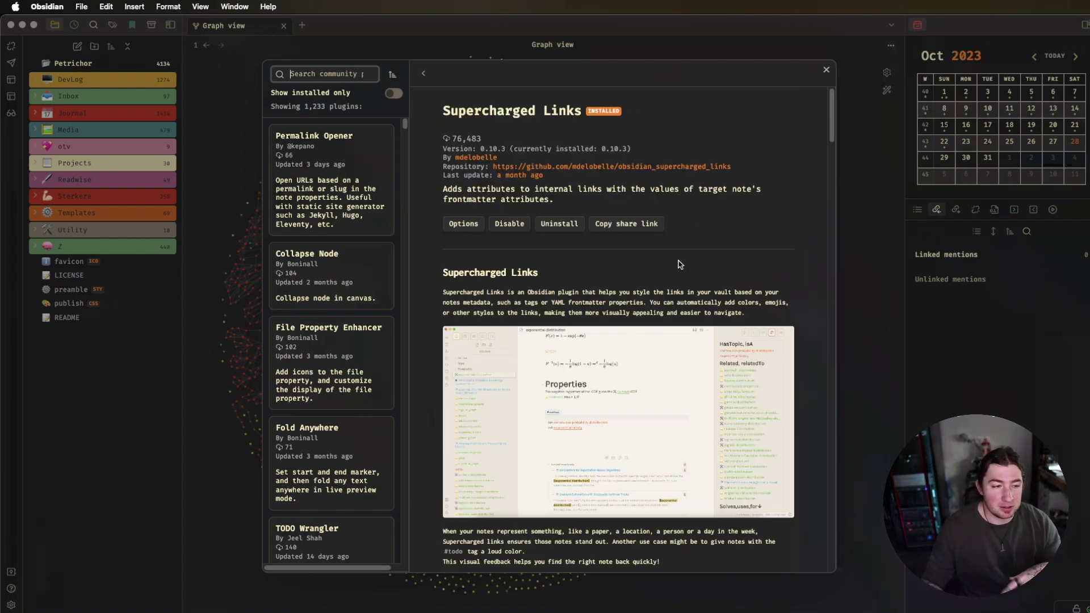
Show the Supercharged Links options and review the 'Note has tag' Styling selectors
click(472, 225)
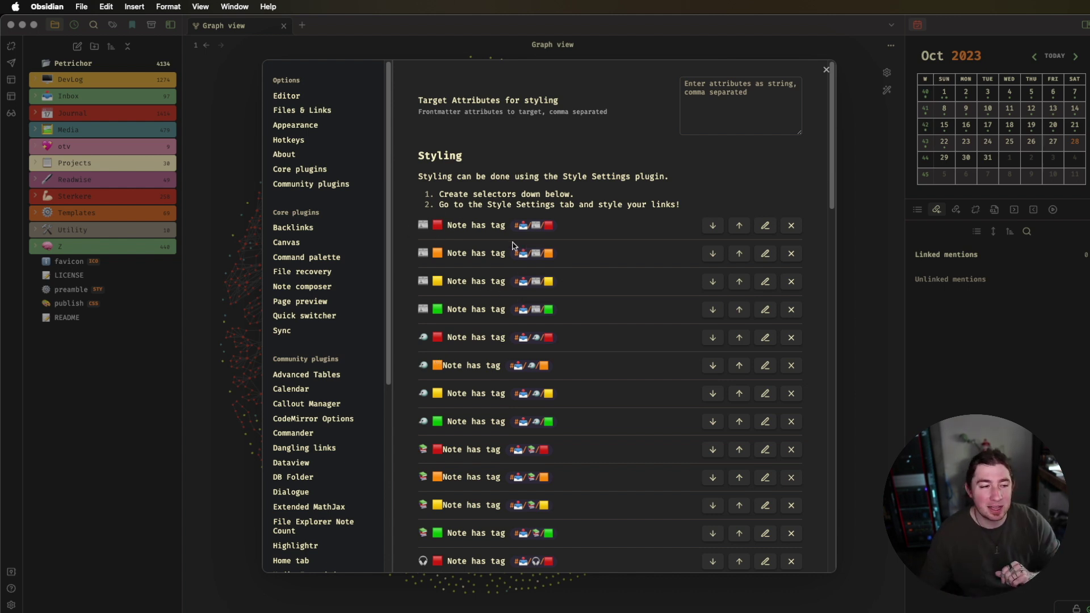
scroll(540, 238, down, 3)
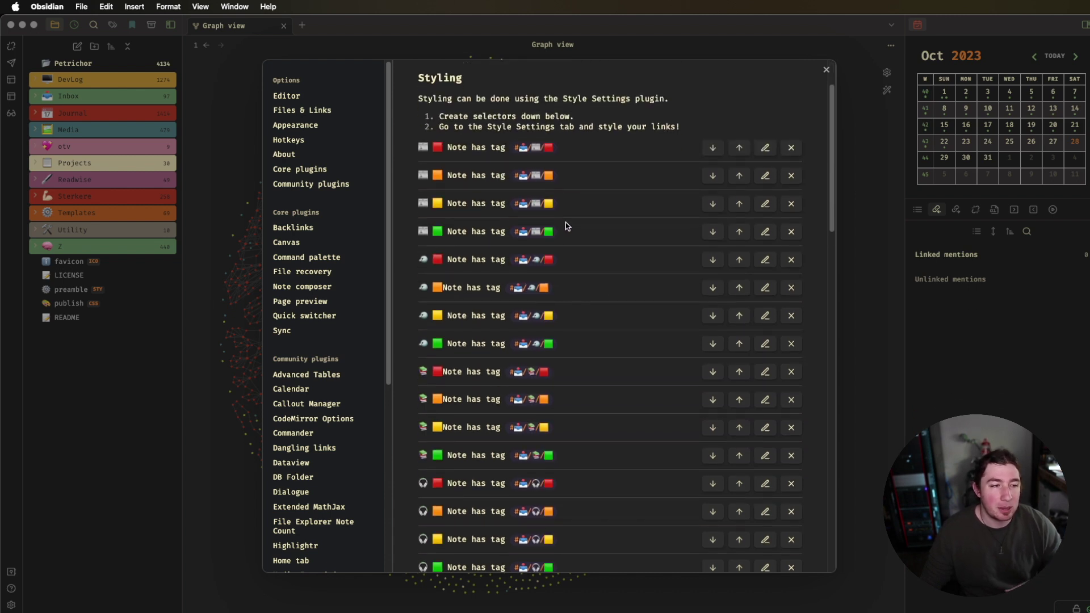
scroll(566, 222, up, 1)
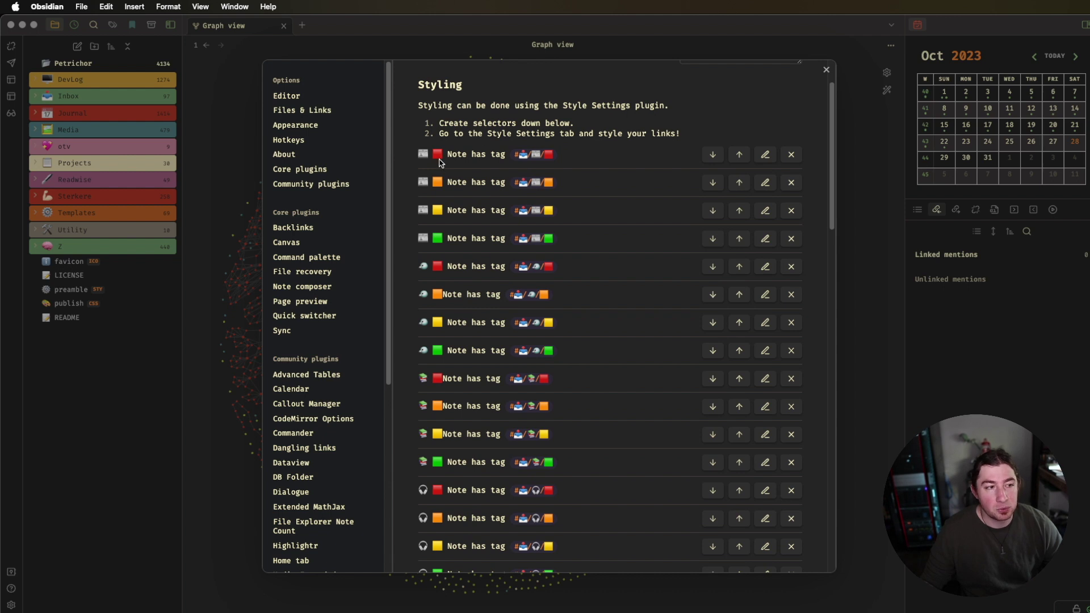
scroll(589, 171, up, 3)
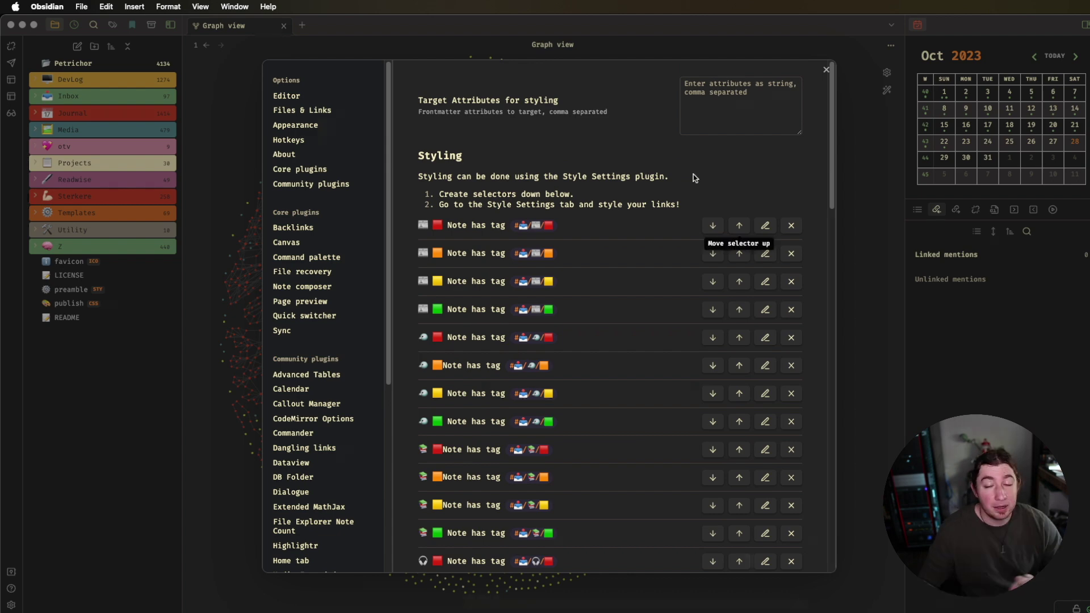
key(super+Tab)
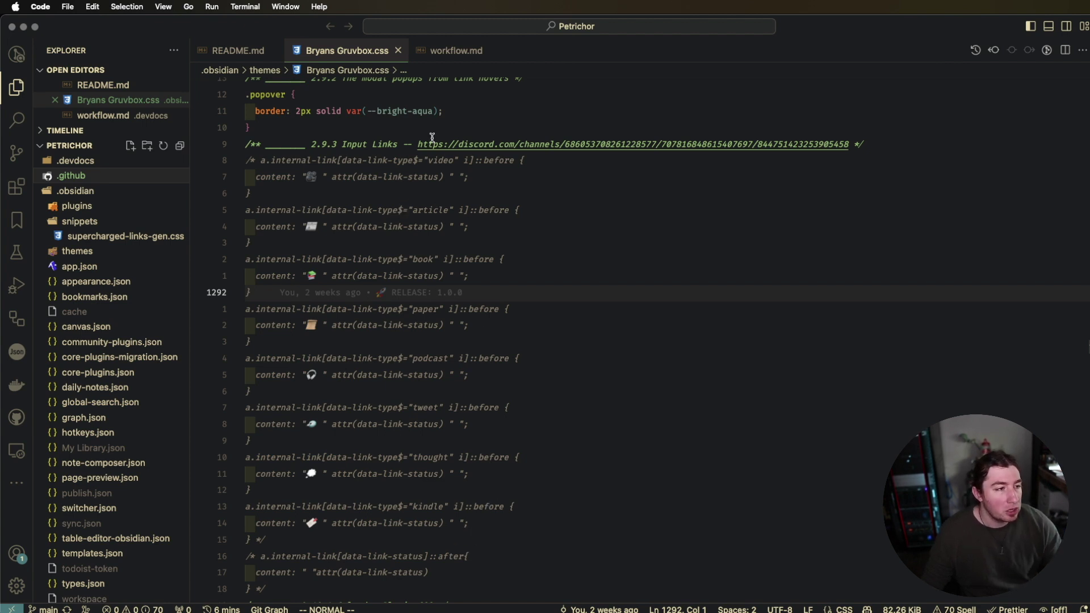
Back in Supercharged Links settings, add a new selector of type Tag
key(super+Tab)
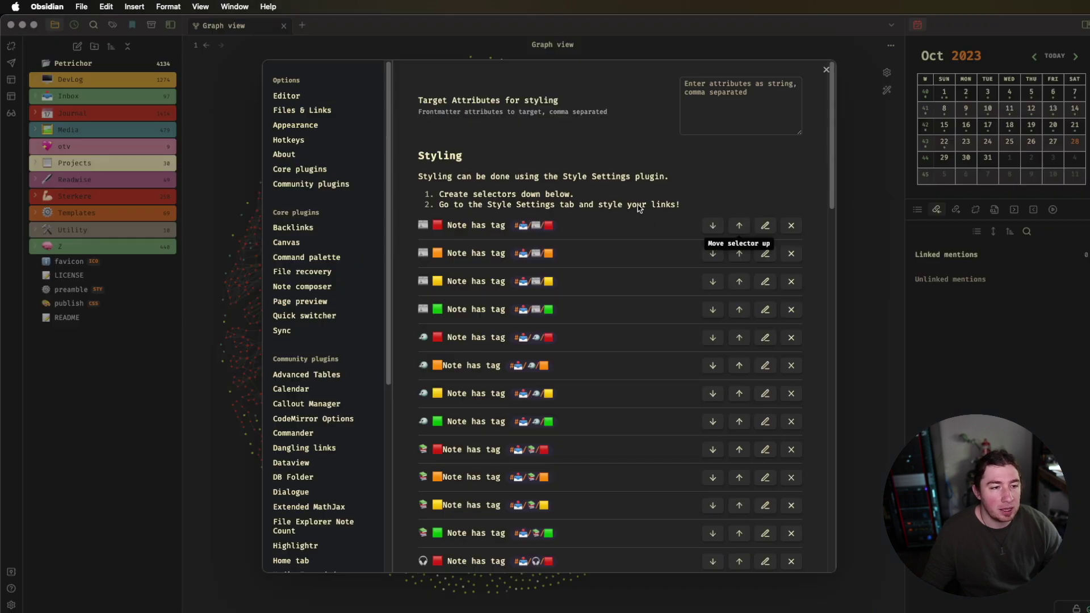
scroll(358, 340, down, 5)
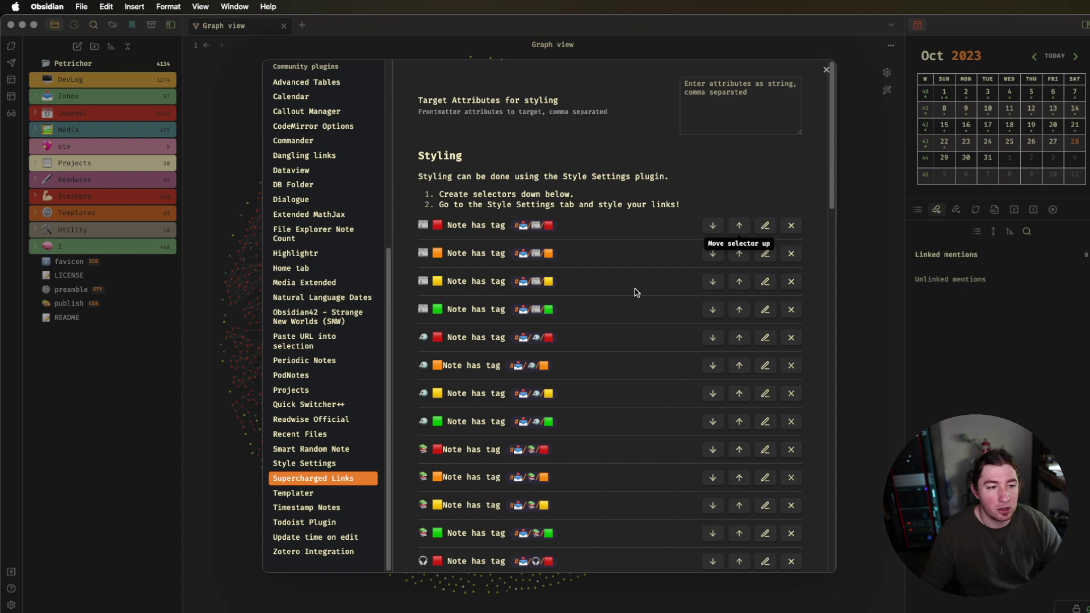
scroll(681, 198, down, 10)
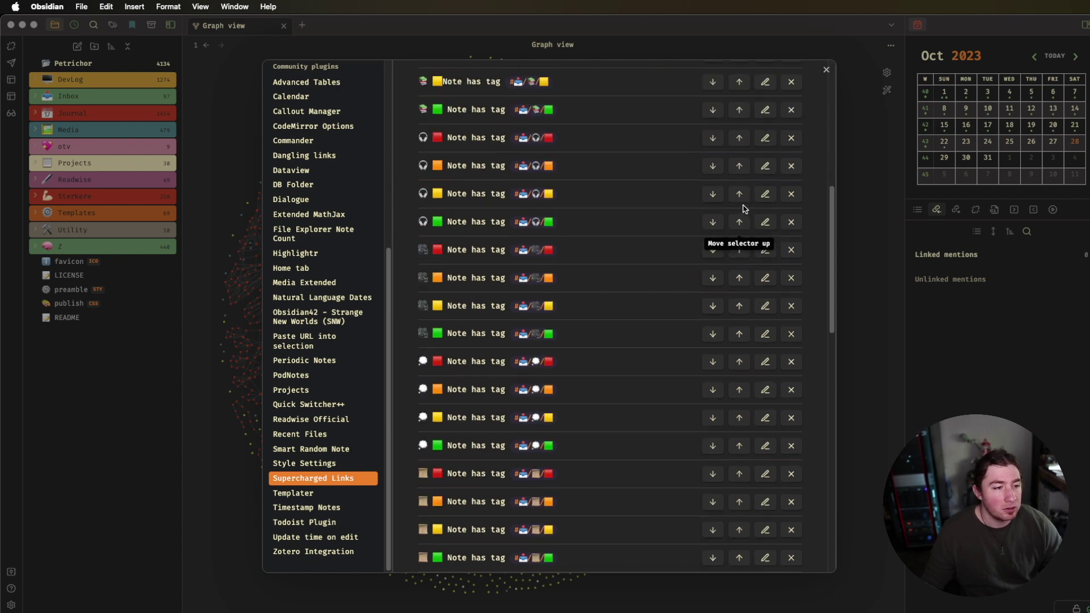
scroll(676, 210, down, 5)
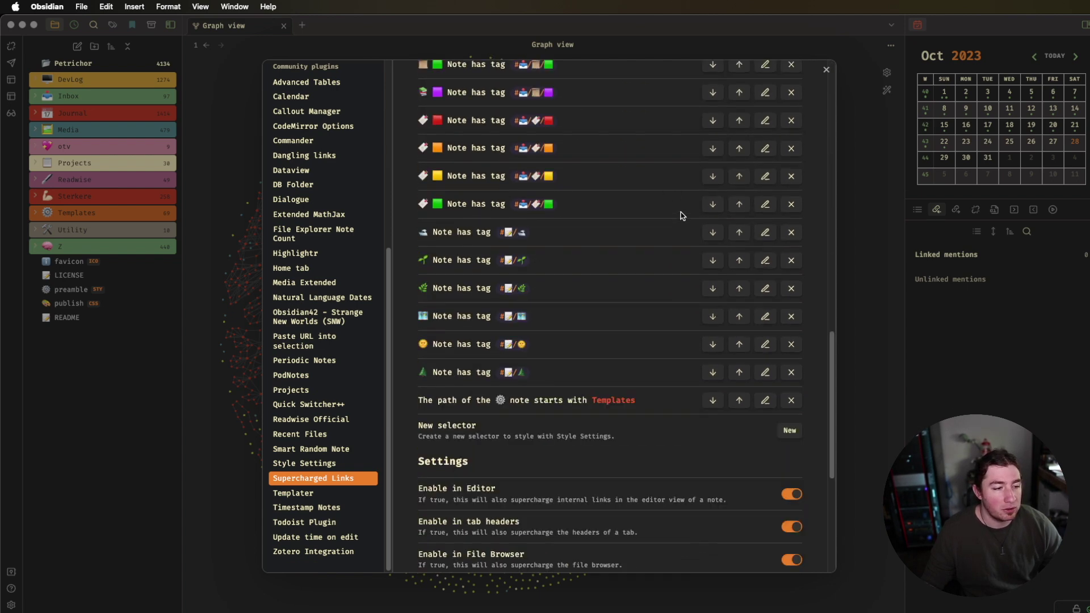
click(791, 425)
click(639, 140)
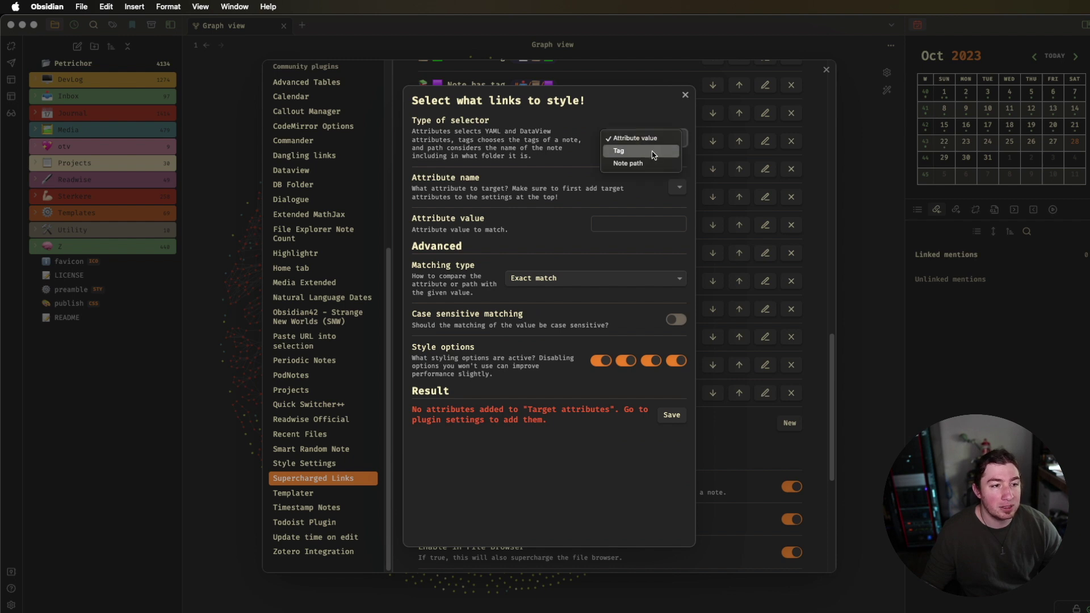
click(655, 152)
Set the selector's tag to the inbox/picture/purple-square emoji tag
click(628, 182)
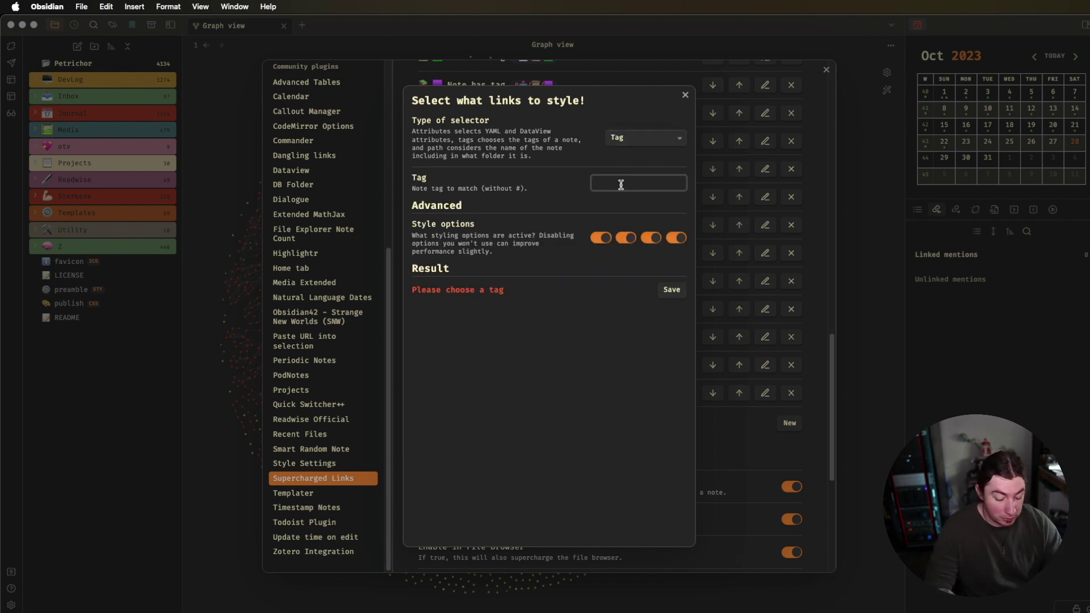
text(:inbox:)
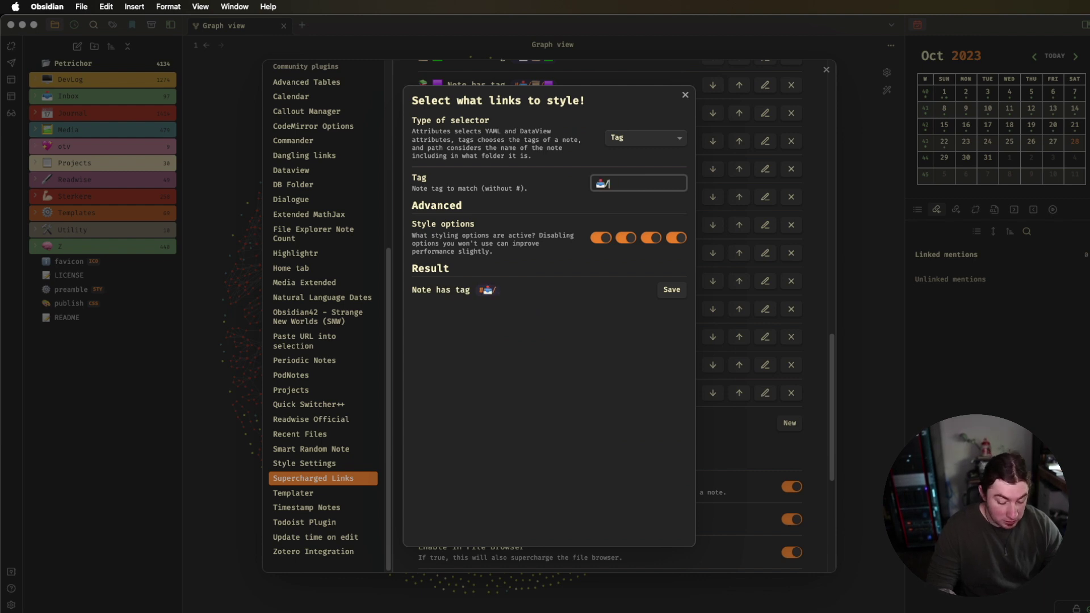
text(/:newspaper:)
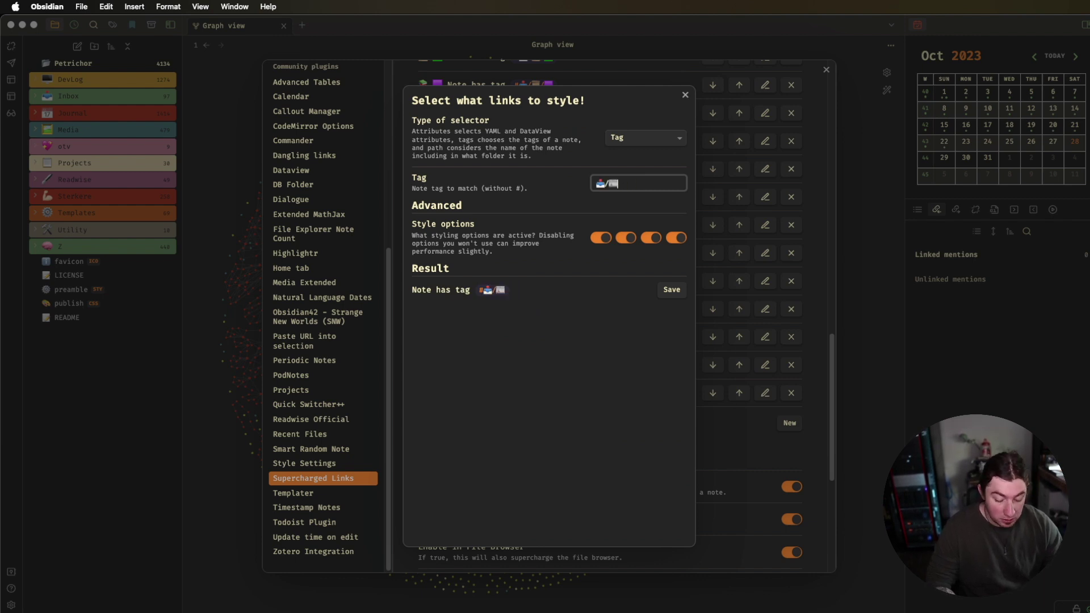
text(/:red_square:)
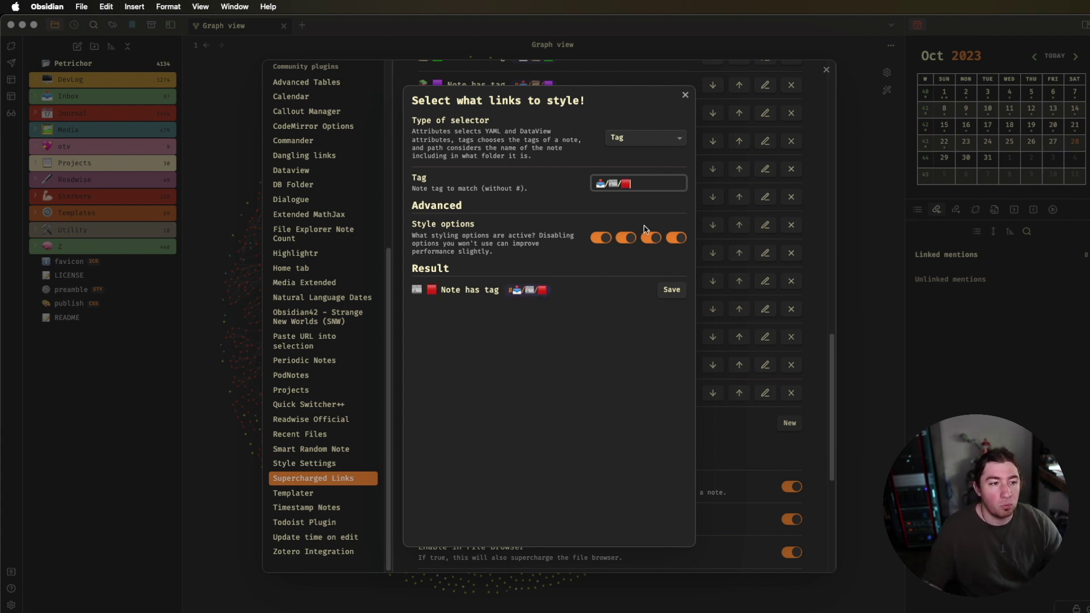
key(BackSpace)
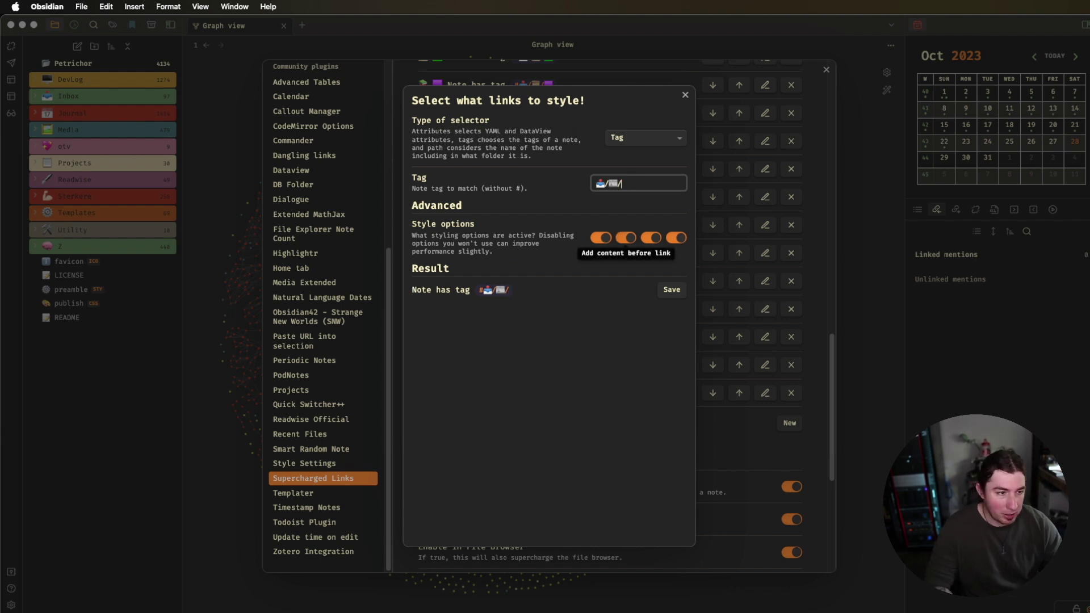
key(BackSpace)
text(🟪)
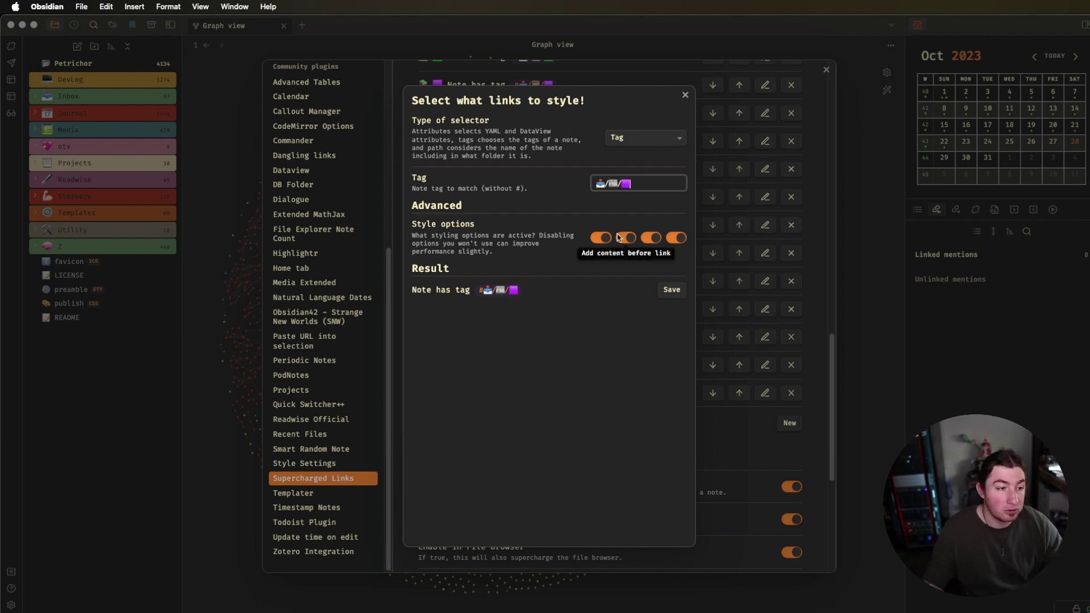
Turn off the other style options, keeping 'Add content before link', and save the rule
click(601, 237)
click(651, 237)
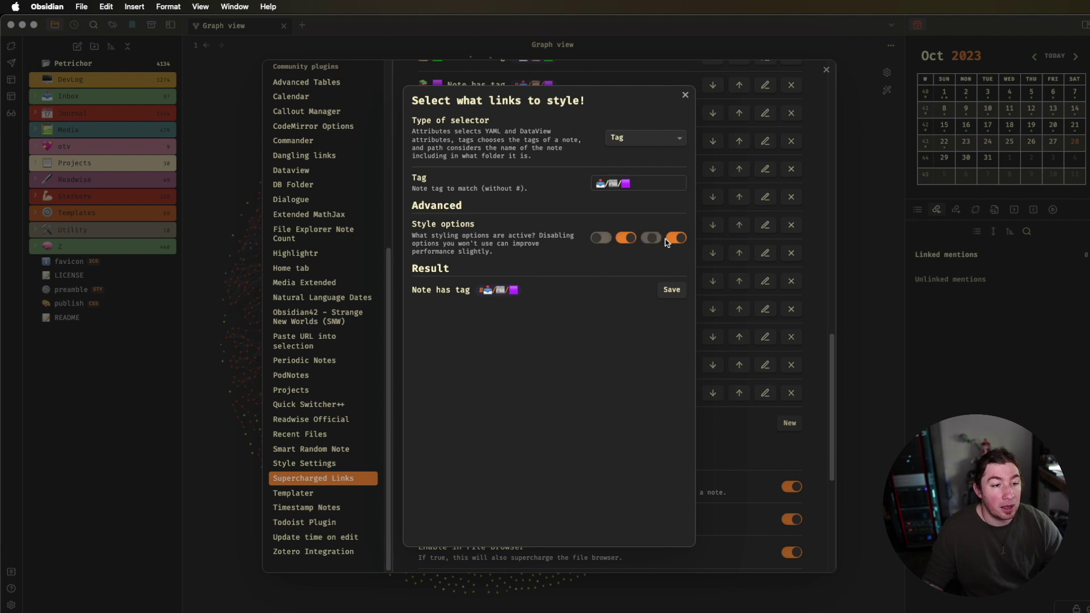
click(675, 237)
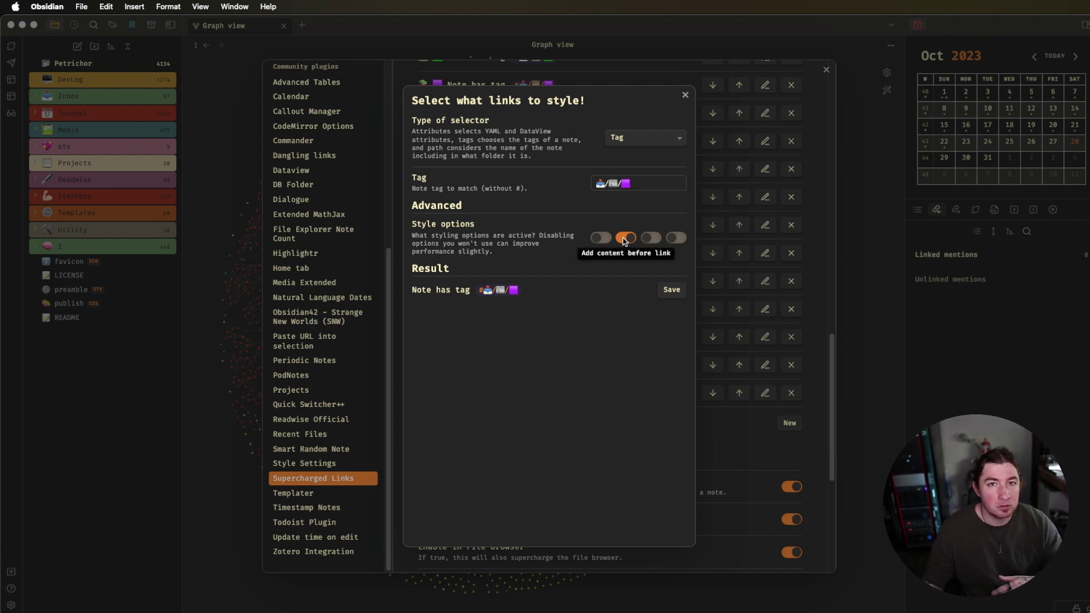
click(671, 289)
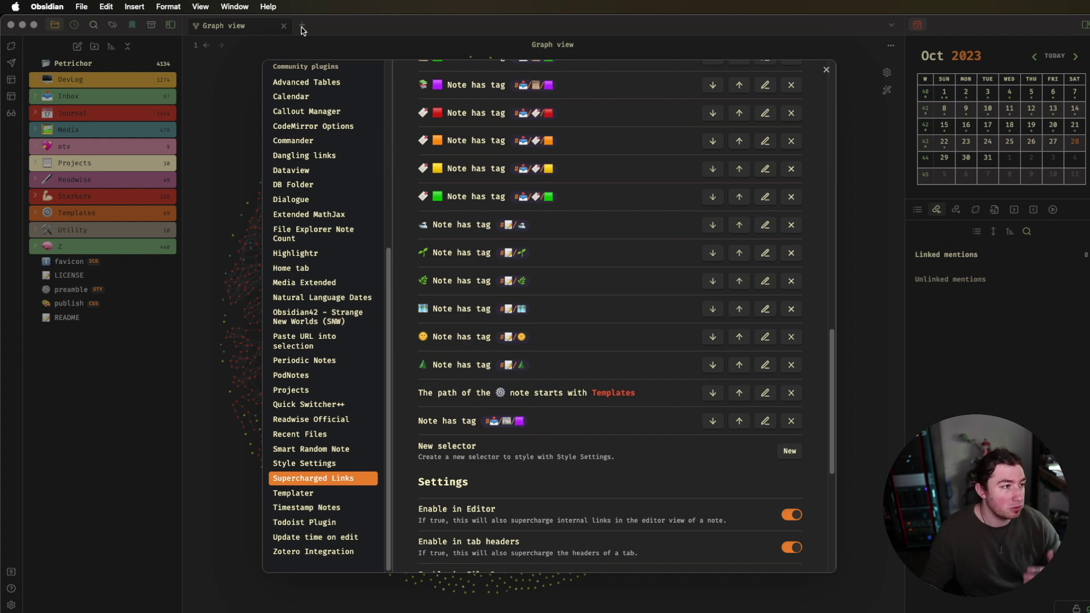
Create a new note titled '( hello world' and move it to the vault root
key(Escape)
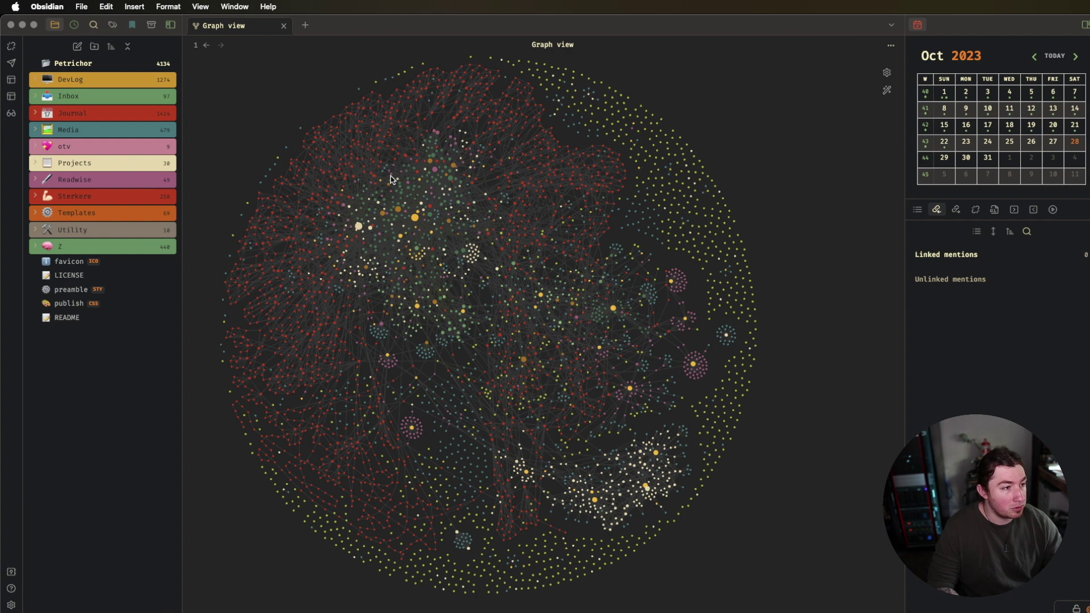
key(super+n)
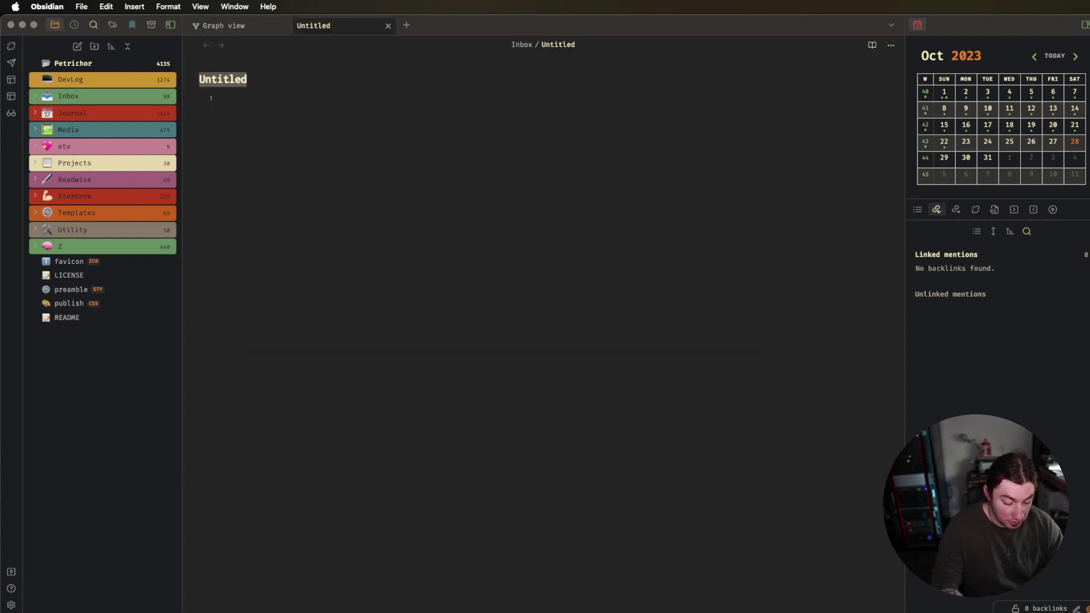
text(( hello world)
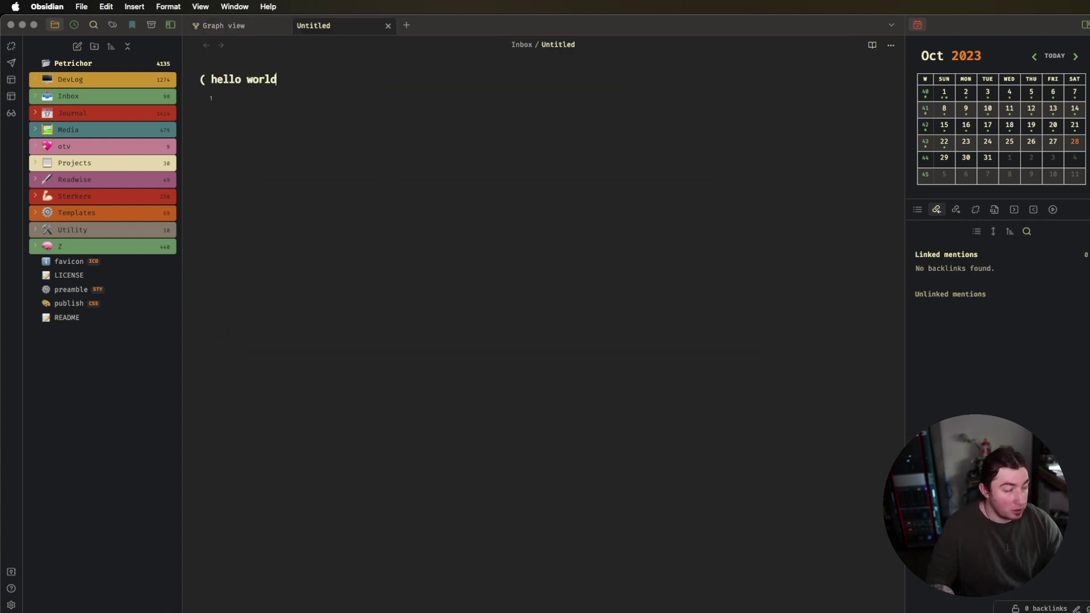
key(Return)
text(/)
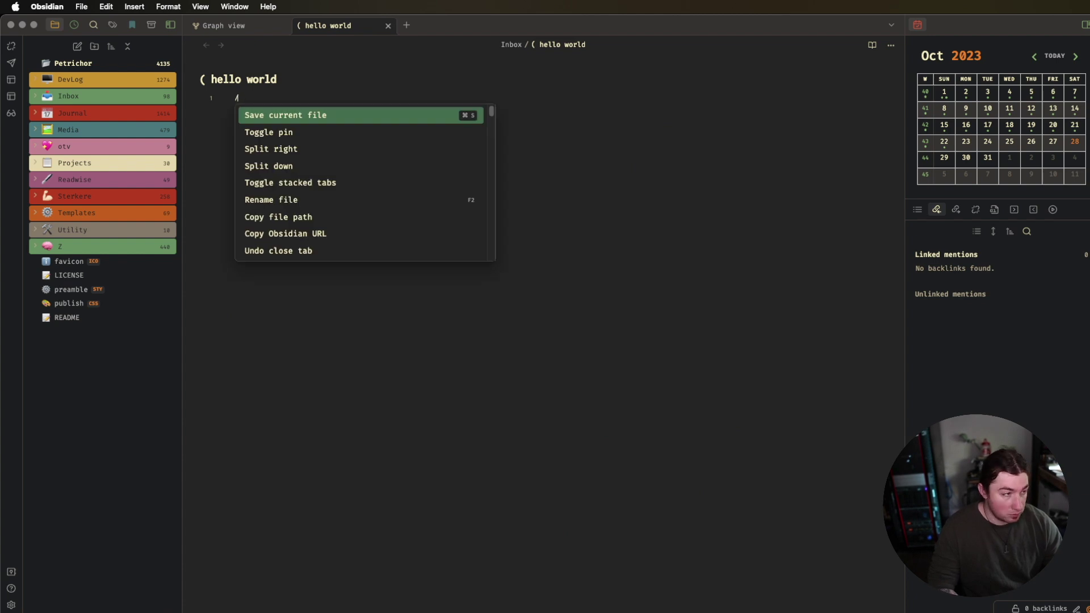
text(movefi)
key(Return)
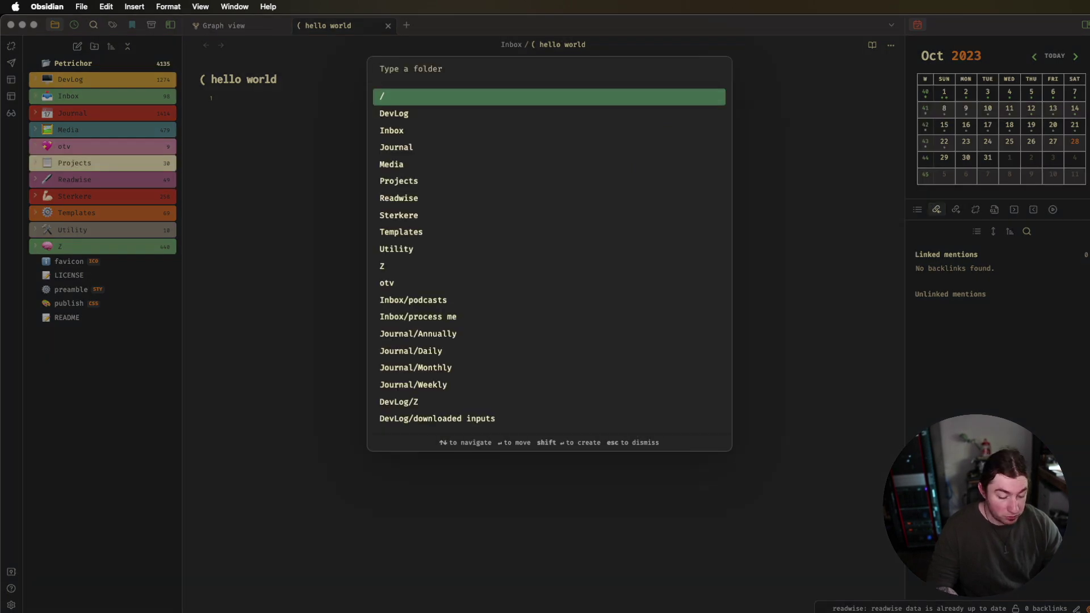
key(Return)
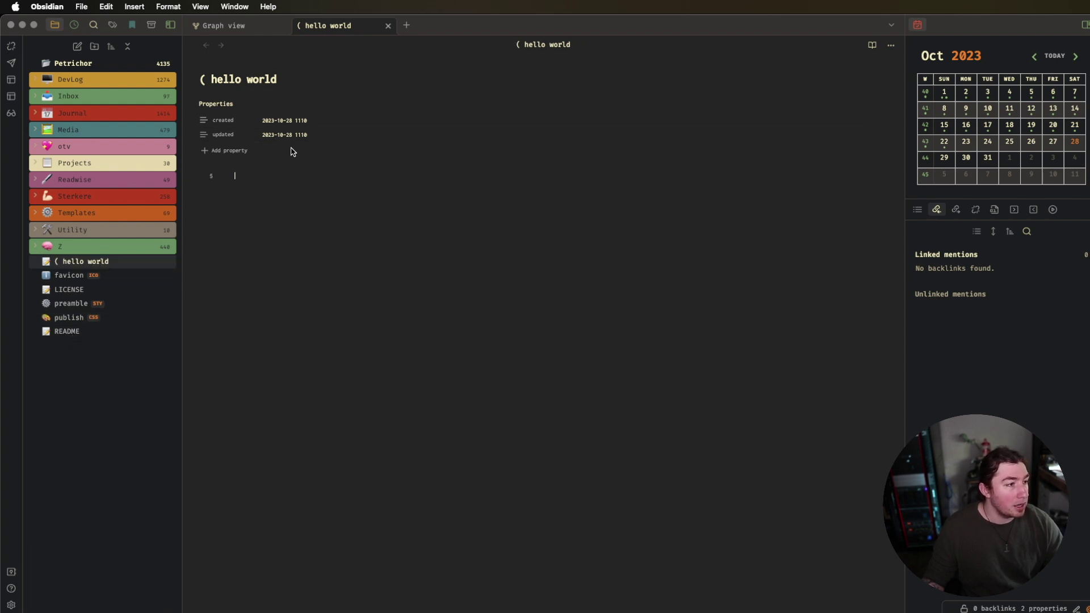
Add a tags property holding the inbox/picture/purple-square emoji tag
click(233, 154)
click(272, 170)
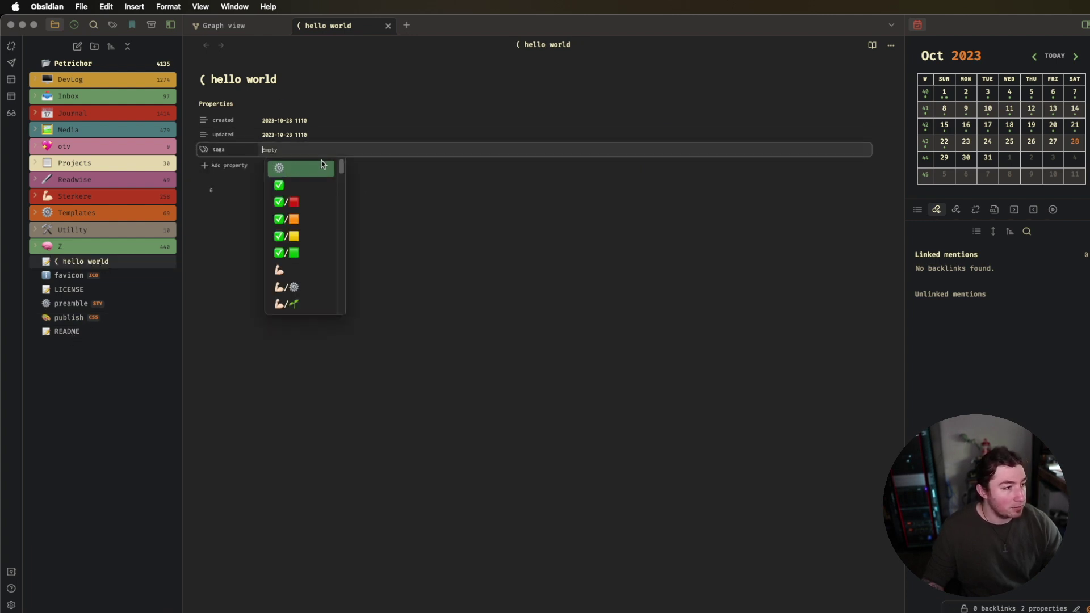
text(j)
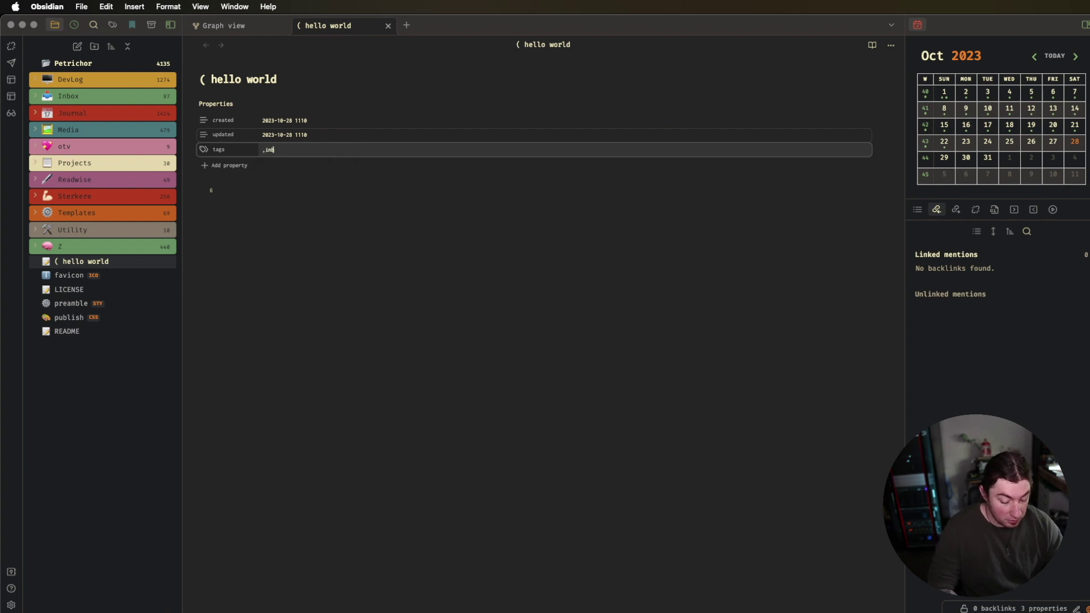
text(box)
key(Return)
text(/:ar)
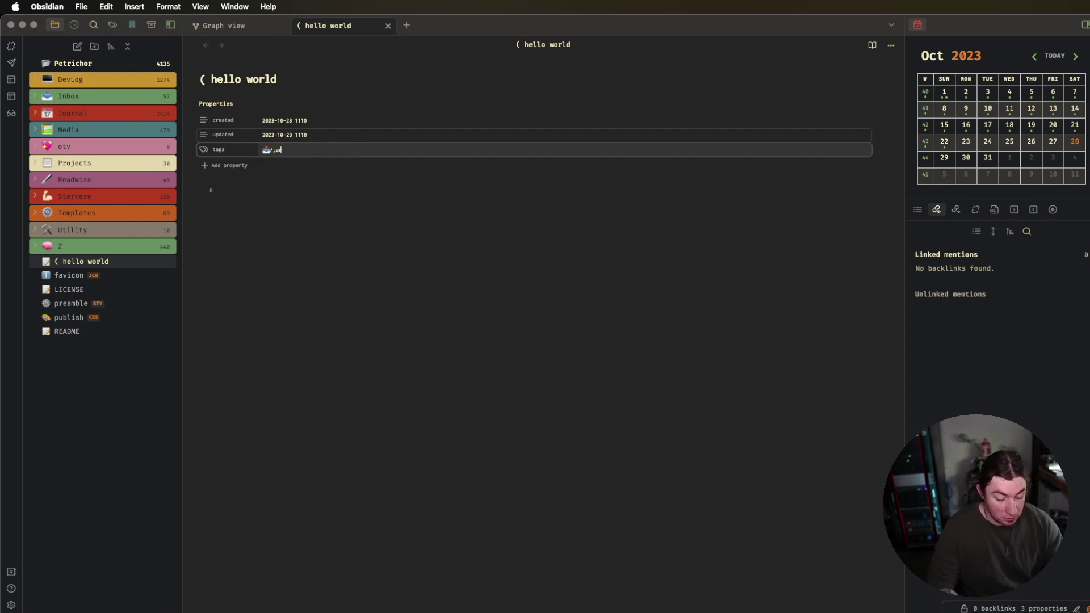
text(ch)
key(Return)
text(/:p)
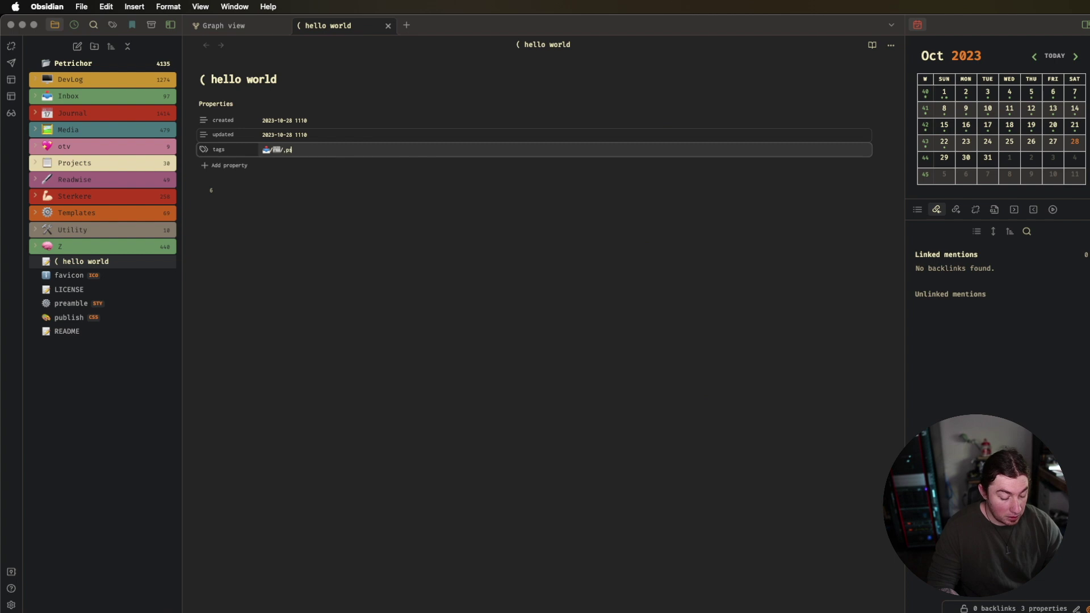
key(Return)
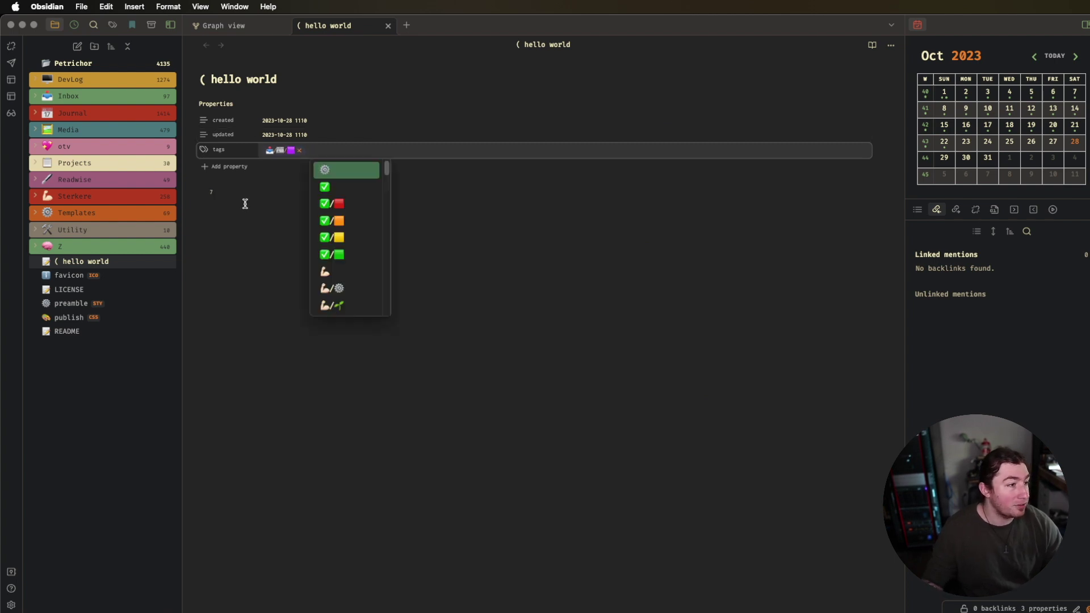
key(Return)
Open Supercharged Links settings and scroll to the new emoji-tag rule below the Templates path rule
key(super+comma)
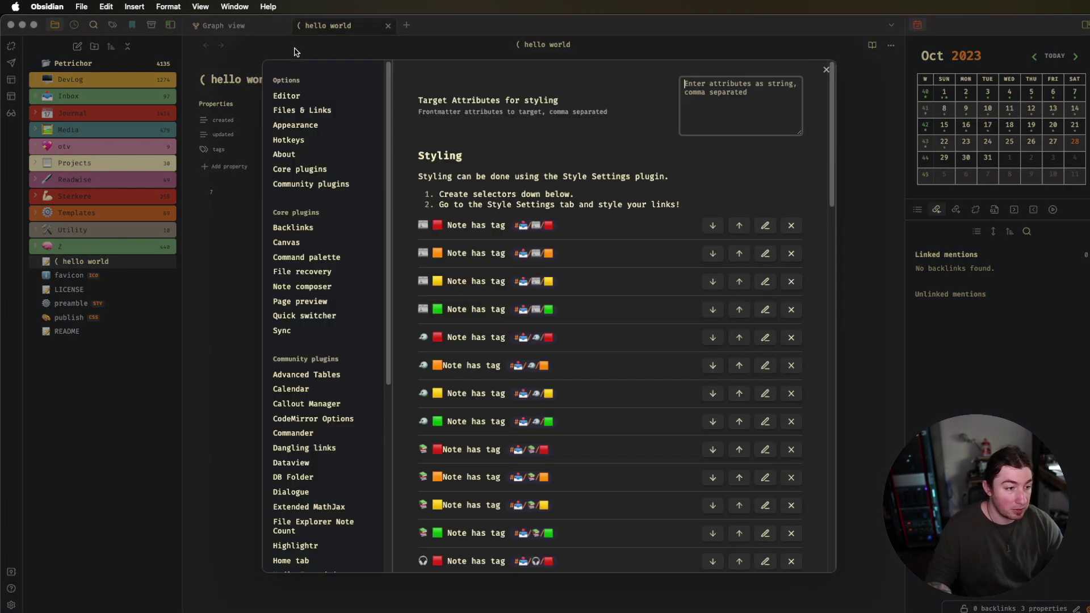
scroll(681, 227, down, 15)
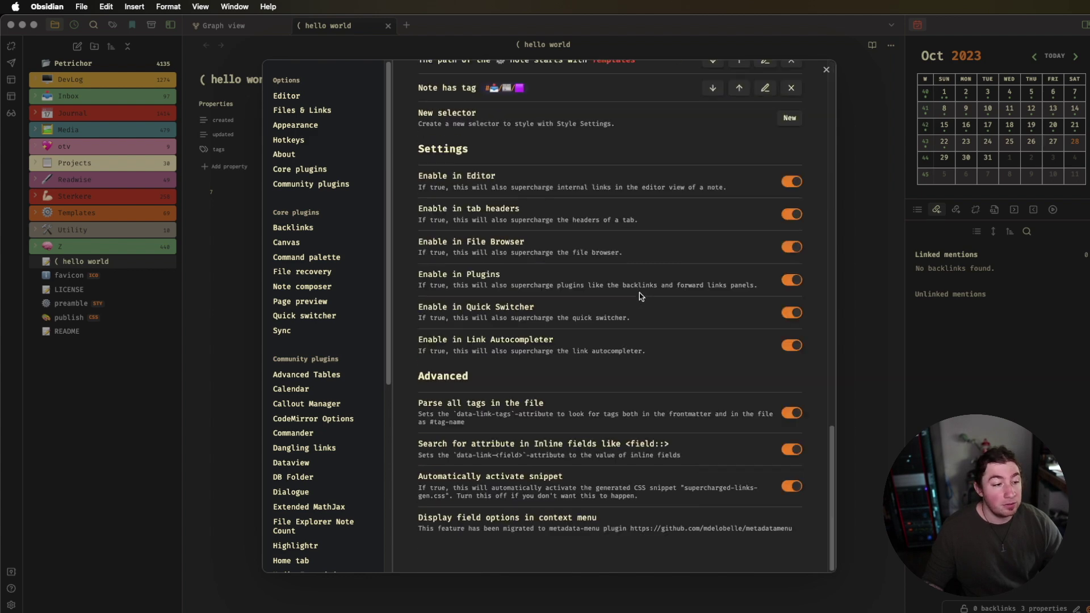
scroll(615, 278, up, 10)
scroll(574, 327, down, 1)
scroll(574, 327, down, 1)
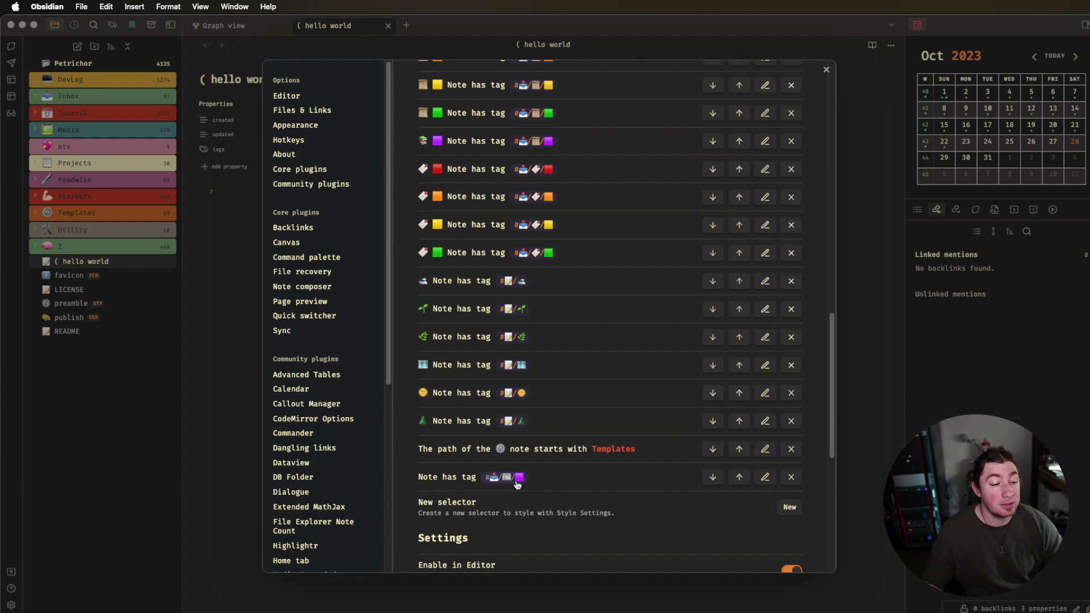
scroll(355, 348, down, 5)
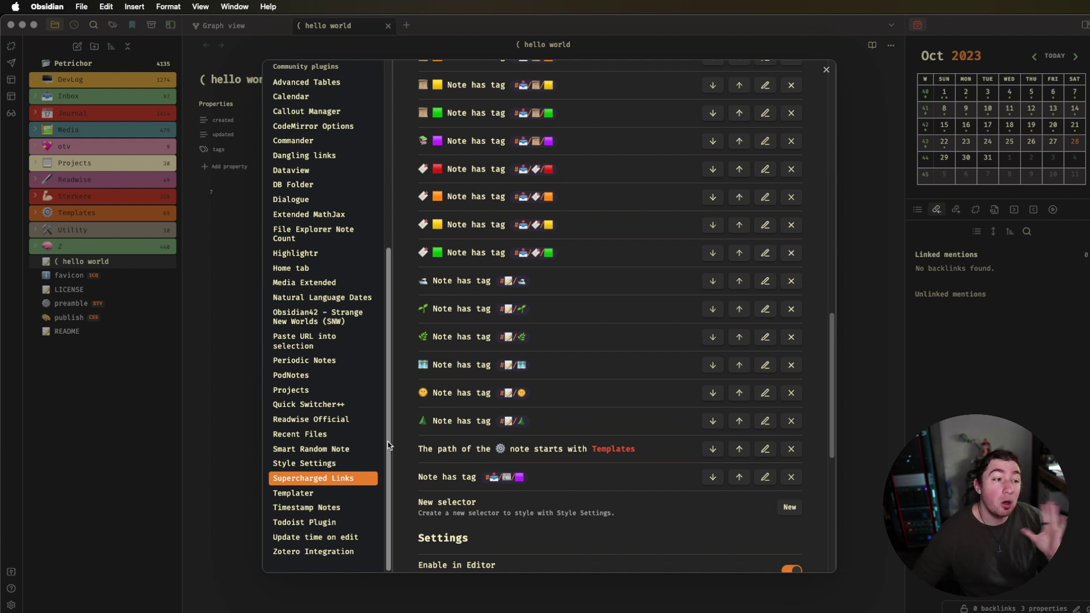
In Style Settings, give the new emoji-tag rule picture and purple-square prepend text
click(352, 465)
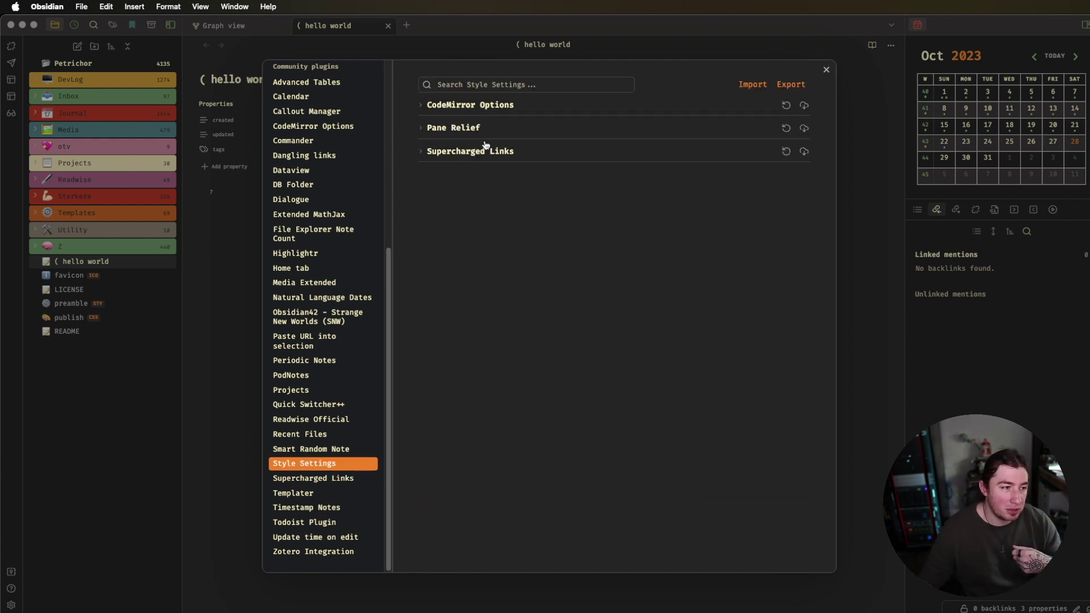
click(423, 154)
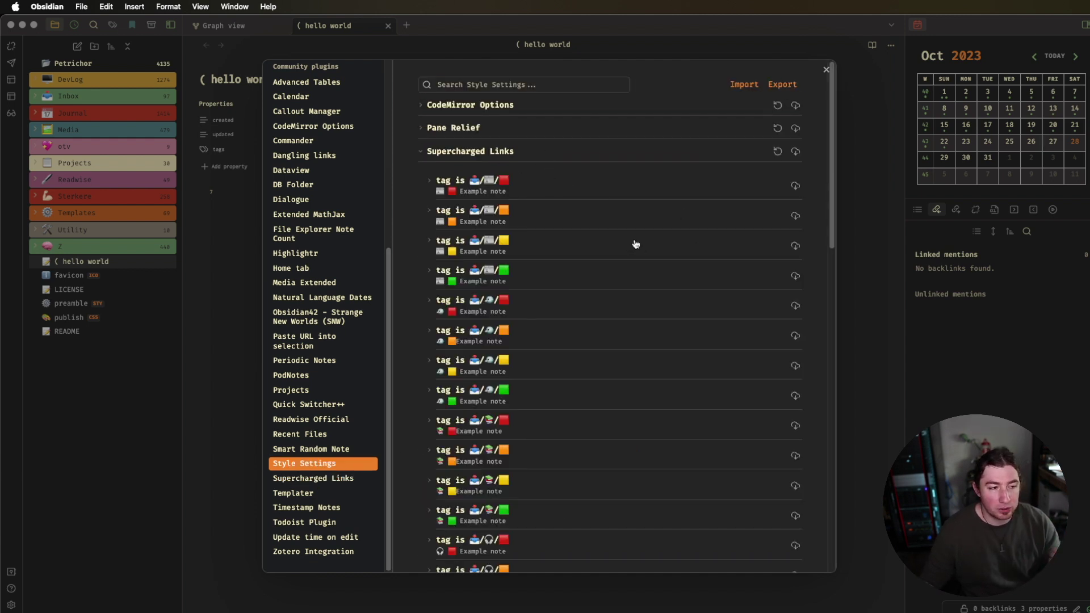
scroll(635, 244, down, 10)
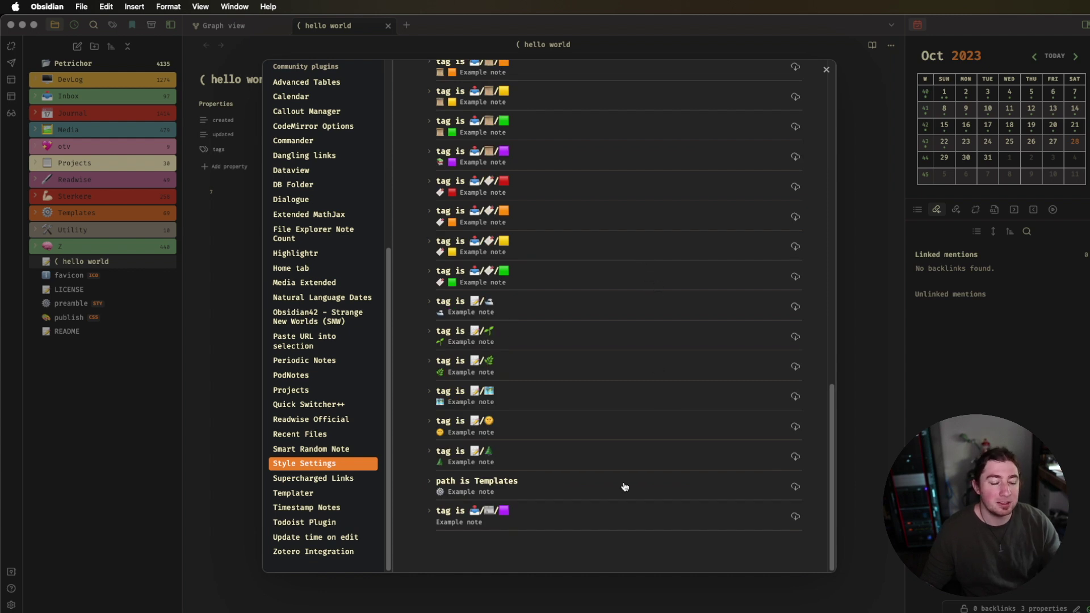
click(436, 515)
scroll(561, 442, down, 1)
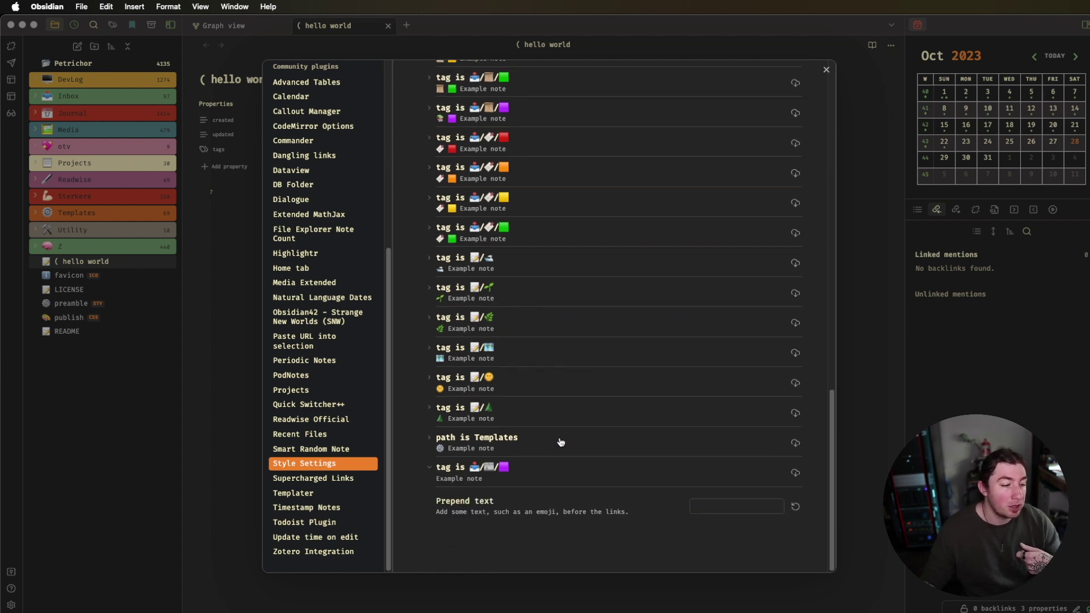
click(733, 503)
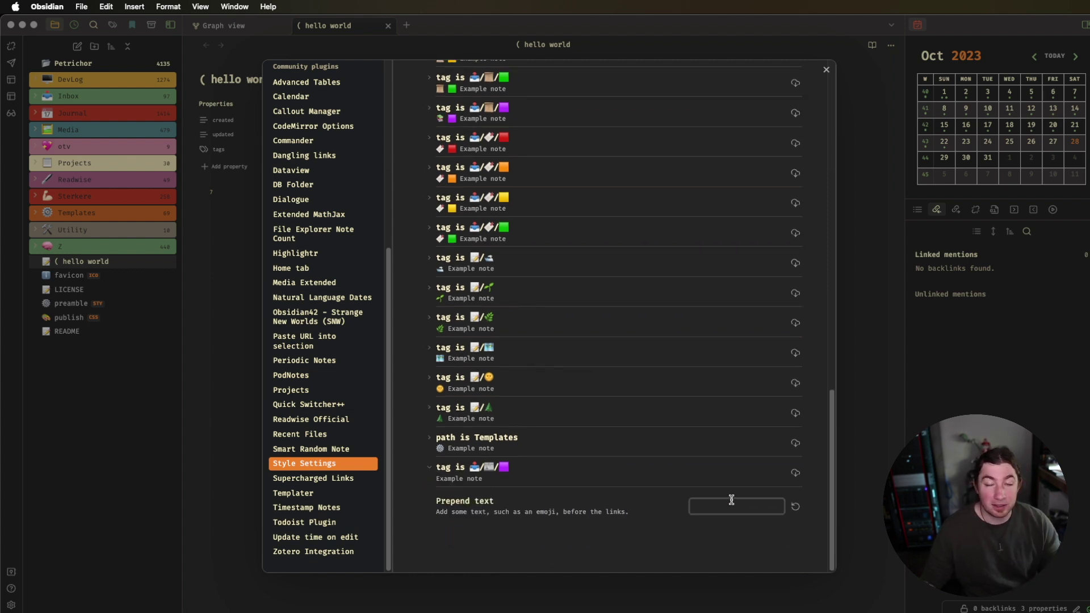
text(🗃)
key(super+a)
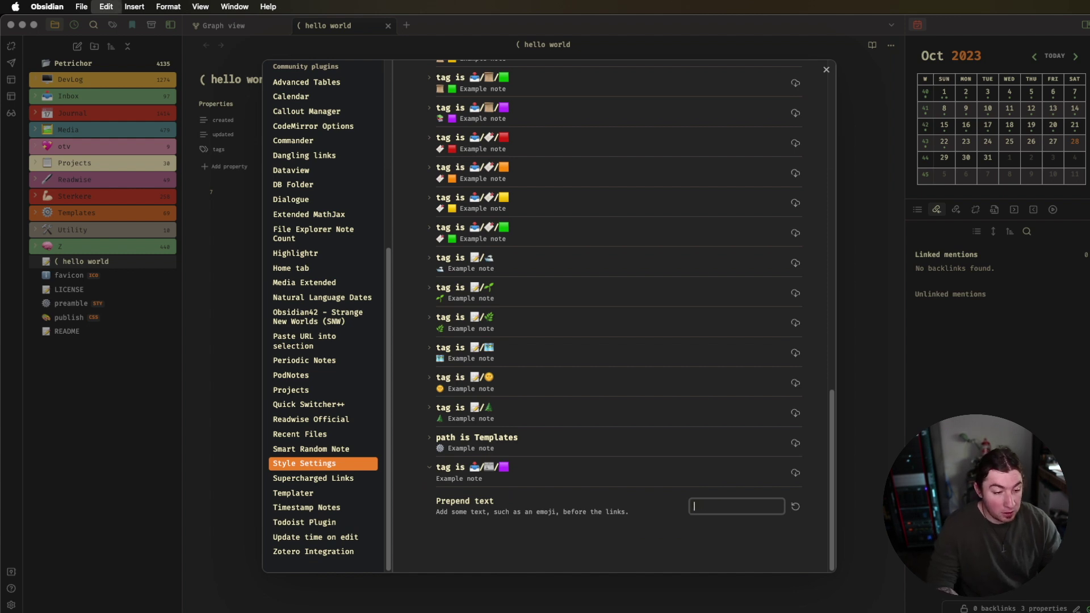
key(Right)
text(🟪)
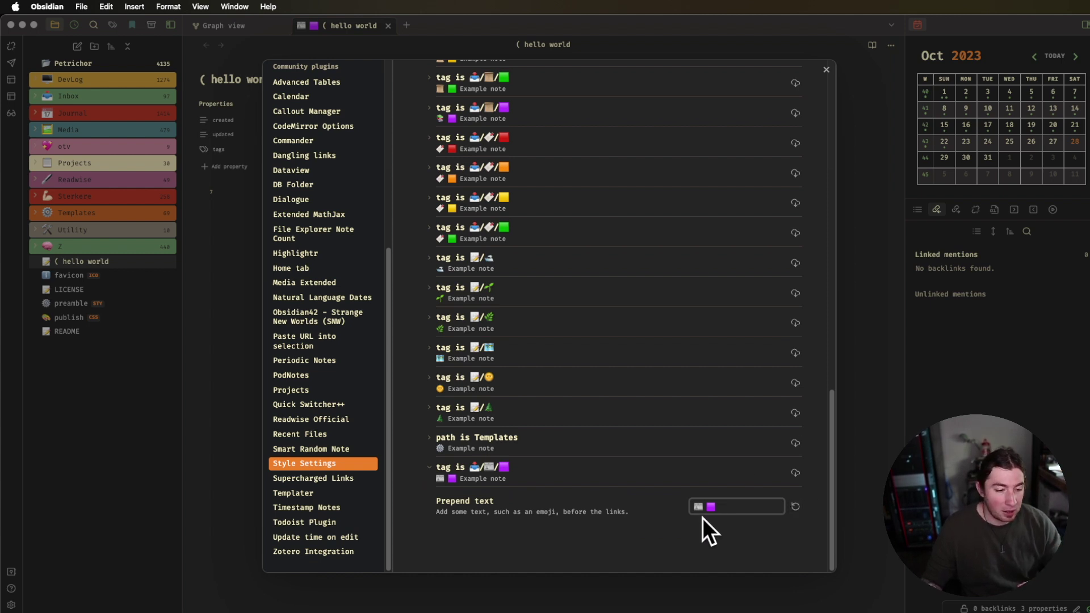
click(874, 366)
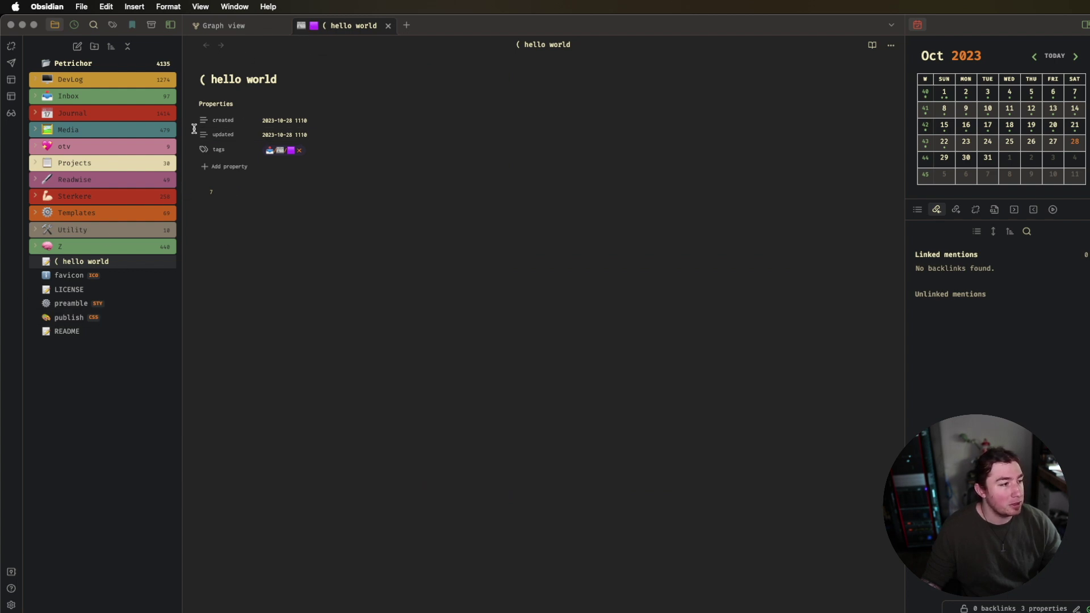
Check the emoji-prefixed hello world entry in the file explorer, then open the Home tab
click(65, 266)
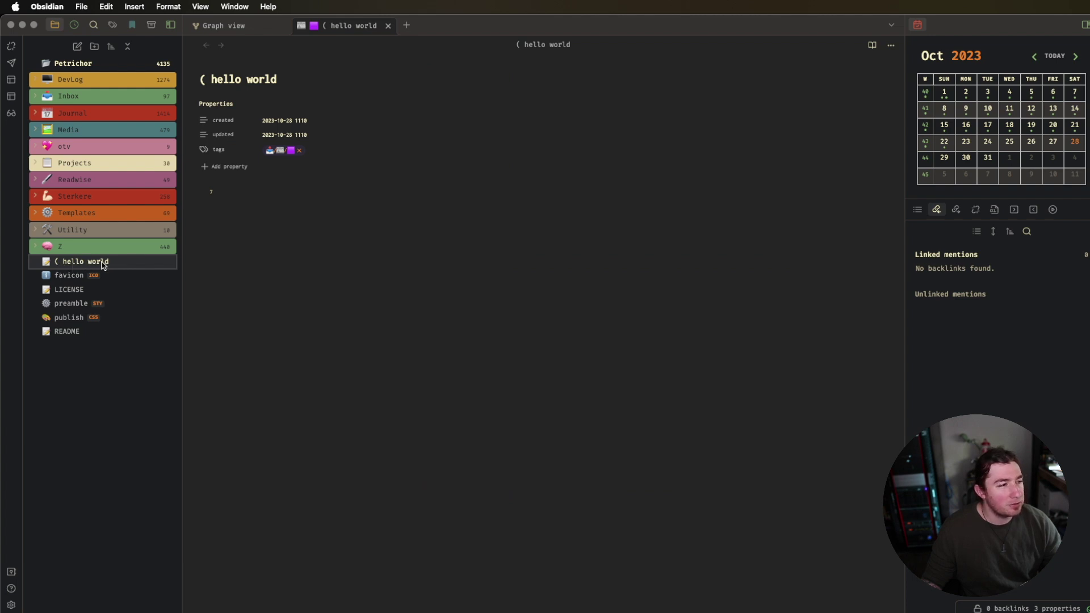
click(328, 236)
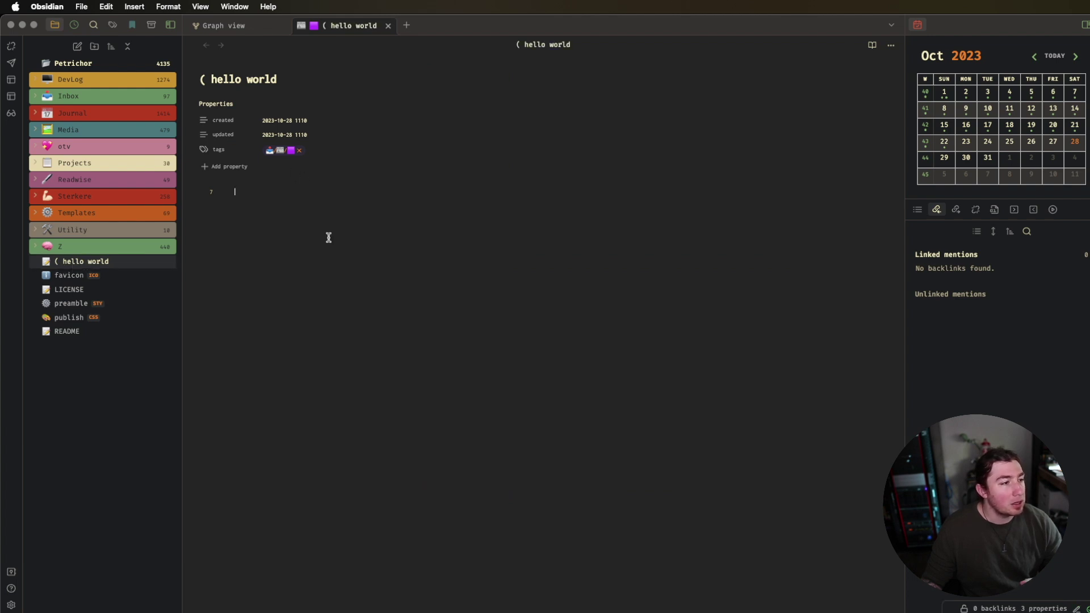
click(229, 4)
click(322, 196)
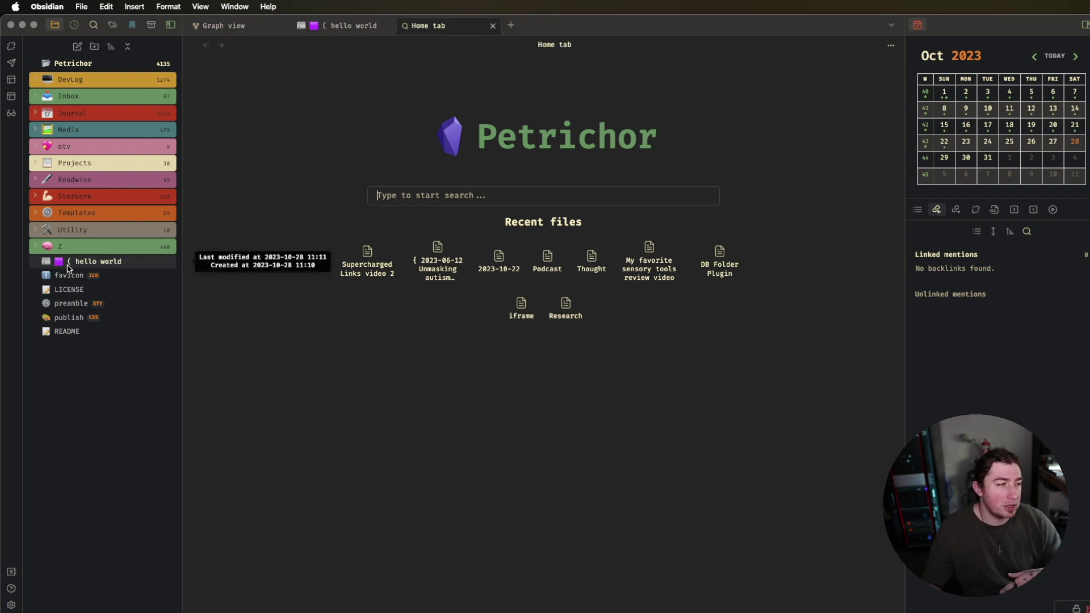
Switch to the '( hello world' tab, whose title now shows the emoji prefix
click(336, 25)
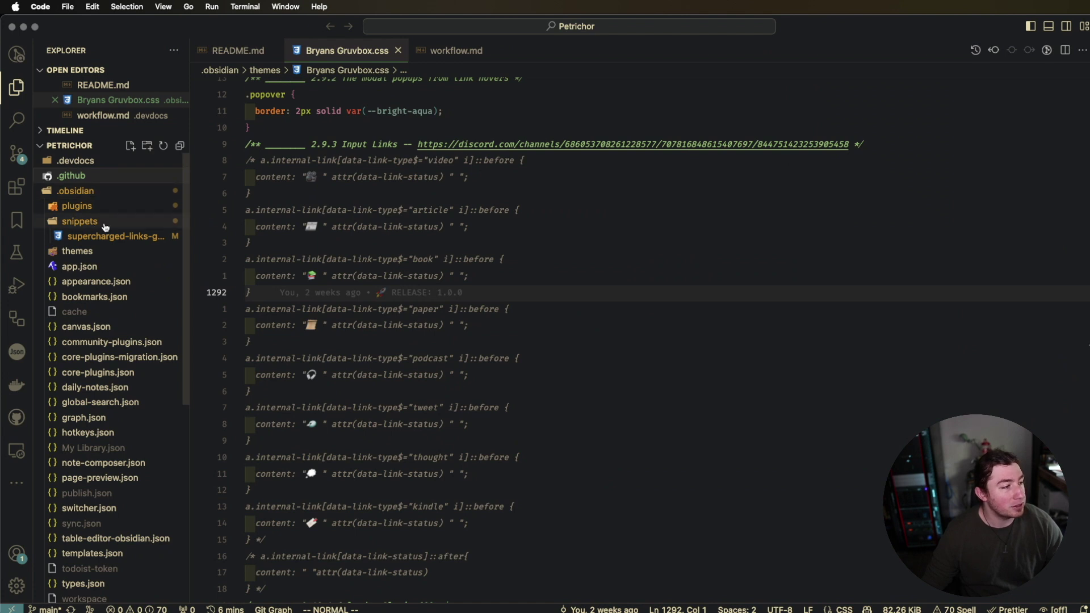
click(122, 240)
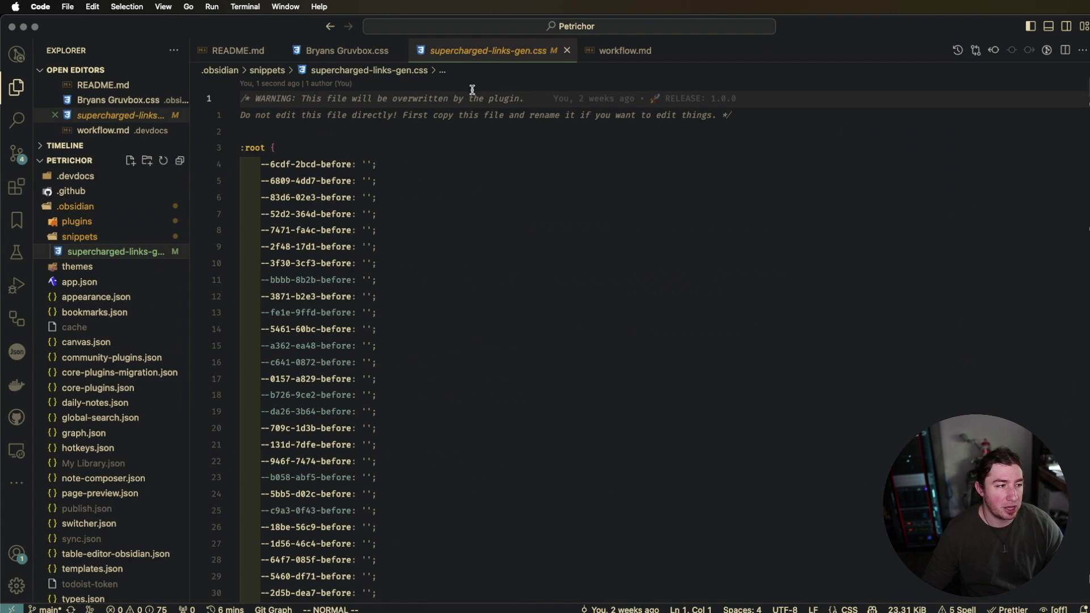
scroll(540, 166, down, 1)
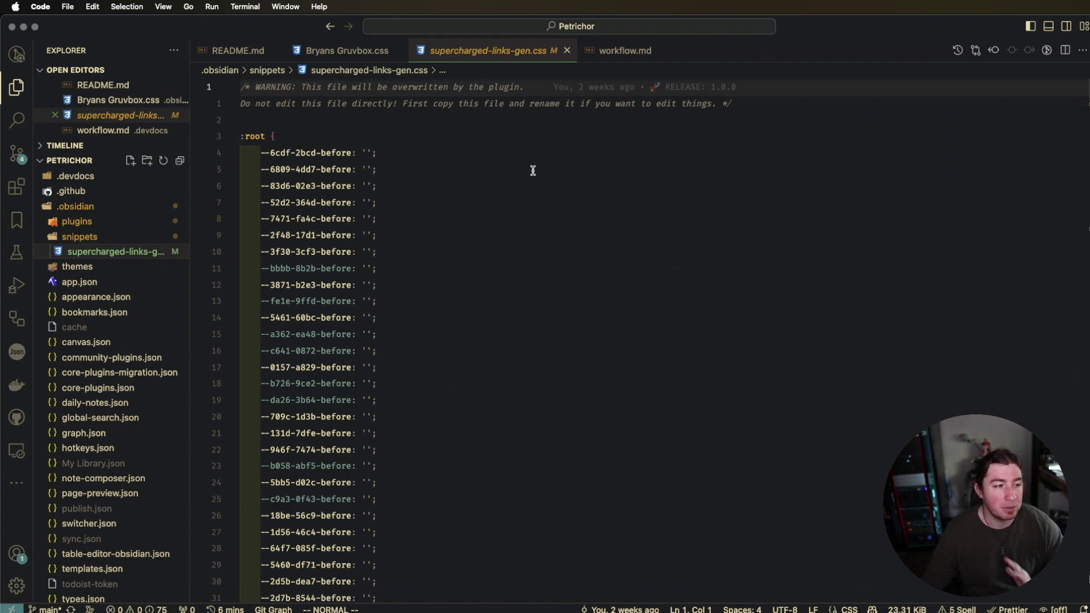
scroll(536, 168, down, 15)
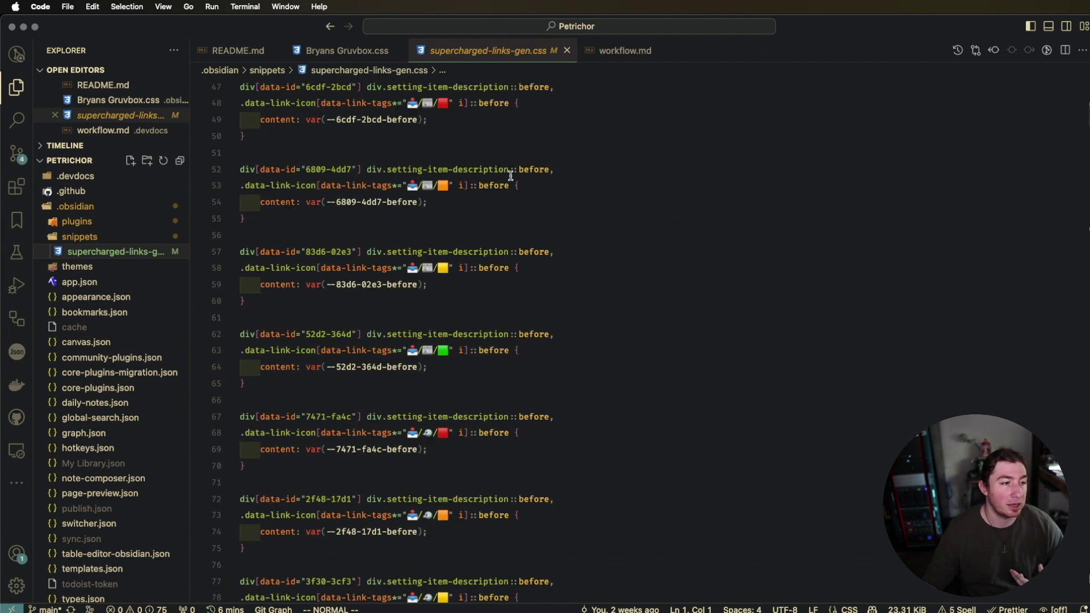
scroll(509, 176, up, 2)
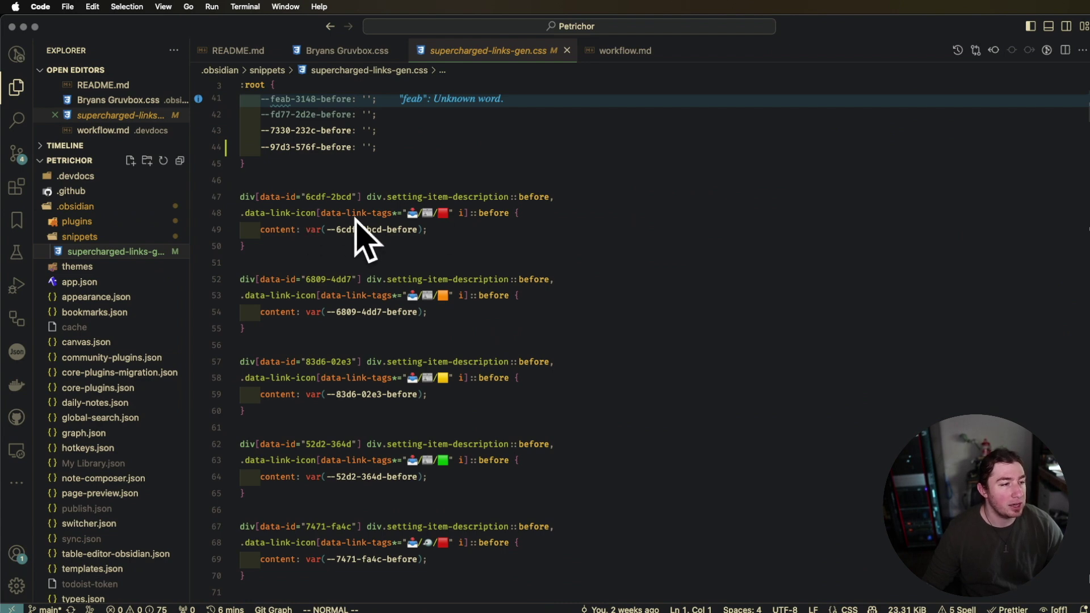
scroll(409, 212, down, 1)
scroll(411, 208, down, 20)
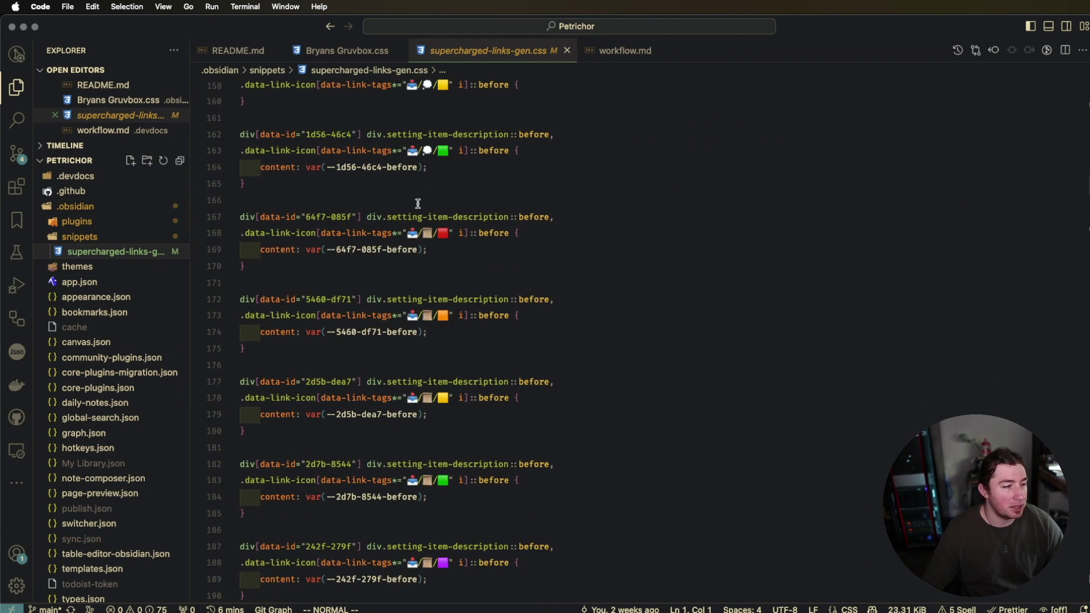
scroll(414, 205, down, 20)
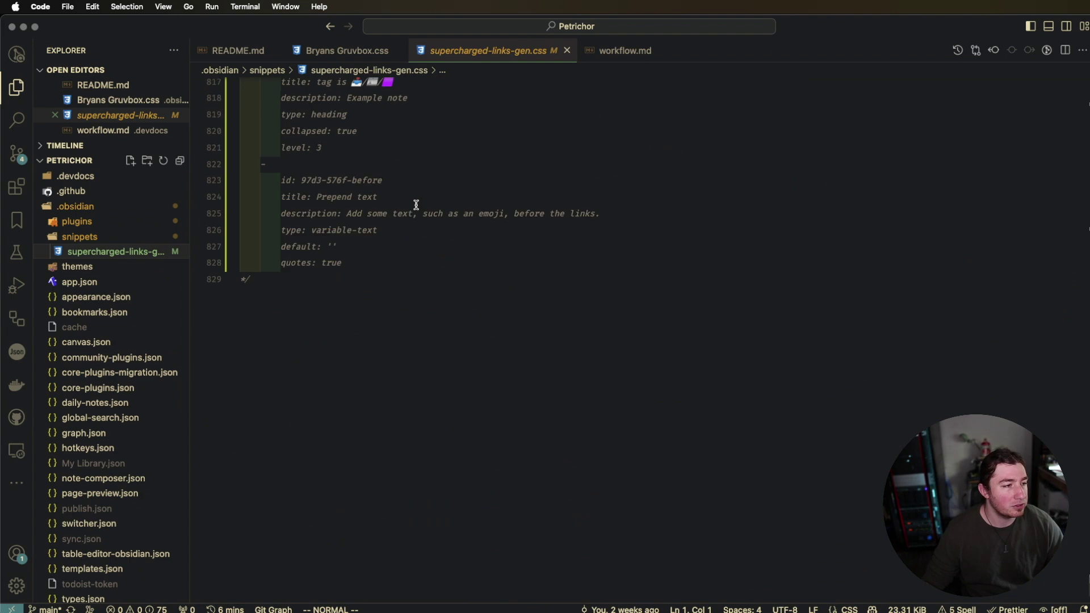
scroll(423, 221, up, 5)
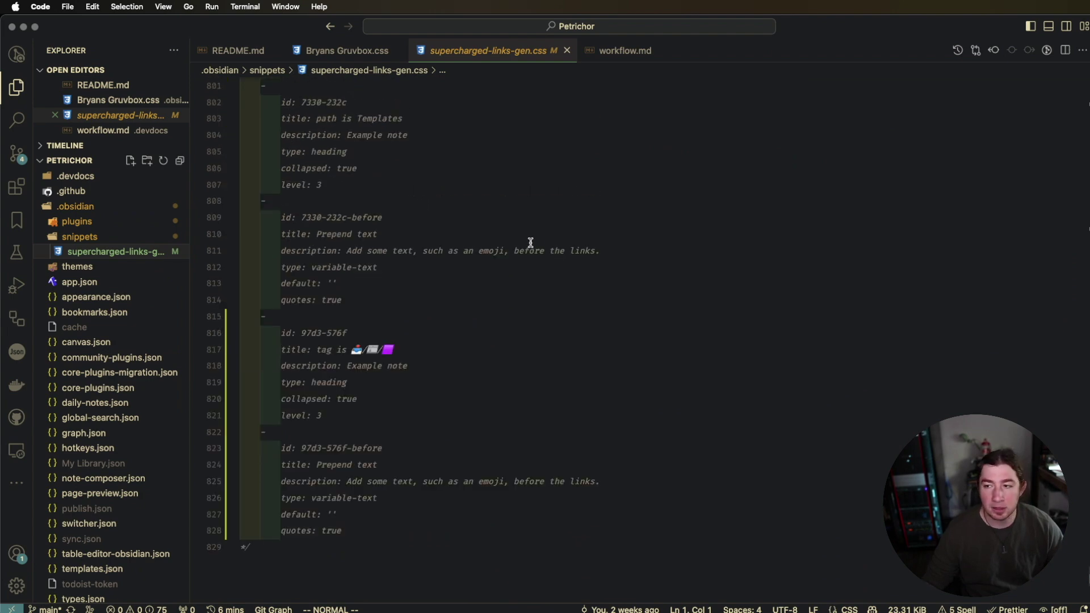
scroll(531, 250, up, 20)
scroll(520, 266, up, 20)
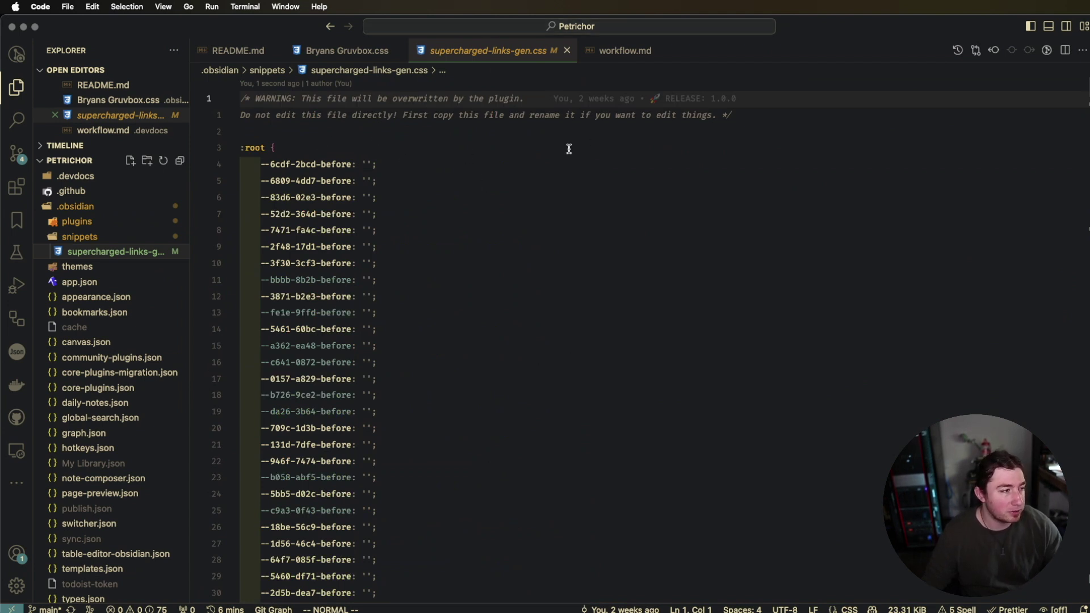
key(super+Tab)
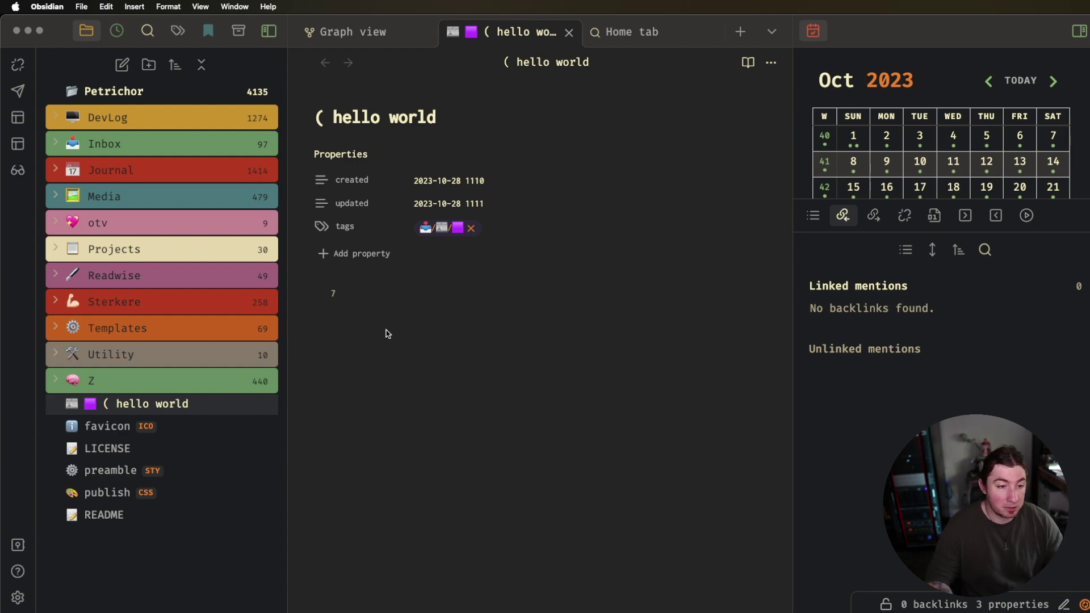
Go to Supercharged Links in Settings and review its 'Note has tag' selectors
key(super+comma)
scroll(568, 326, down, 5)
scroll(234, 426, down, 10)
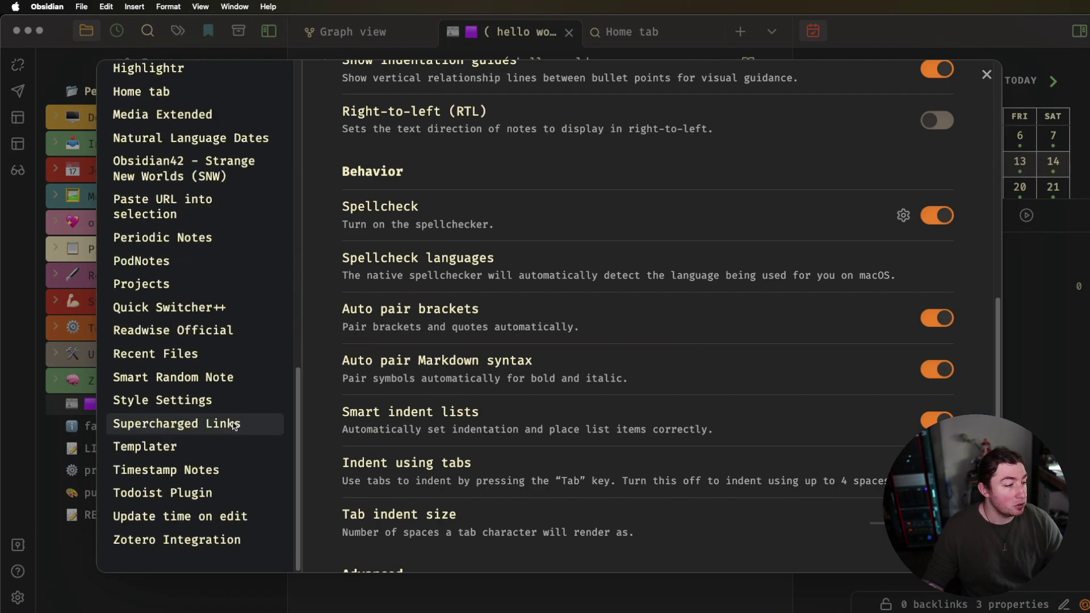
click(230, 426)
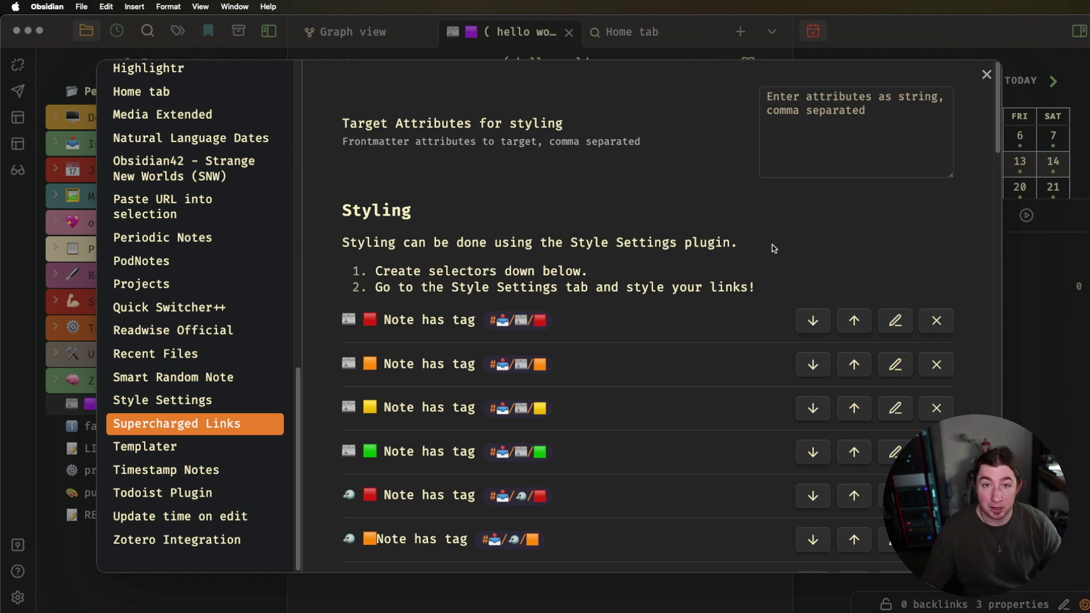
scroll(761, 250, down, 15)
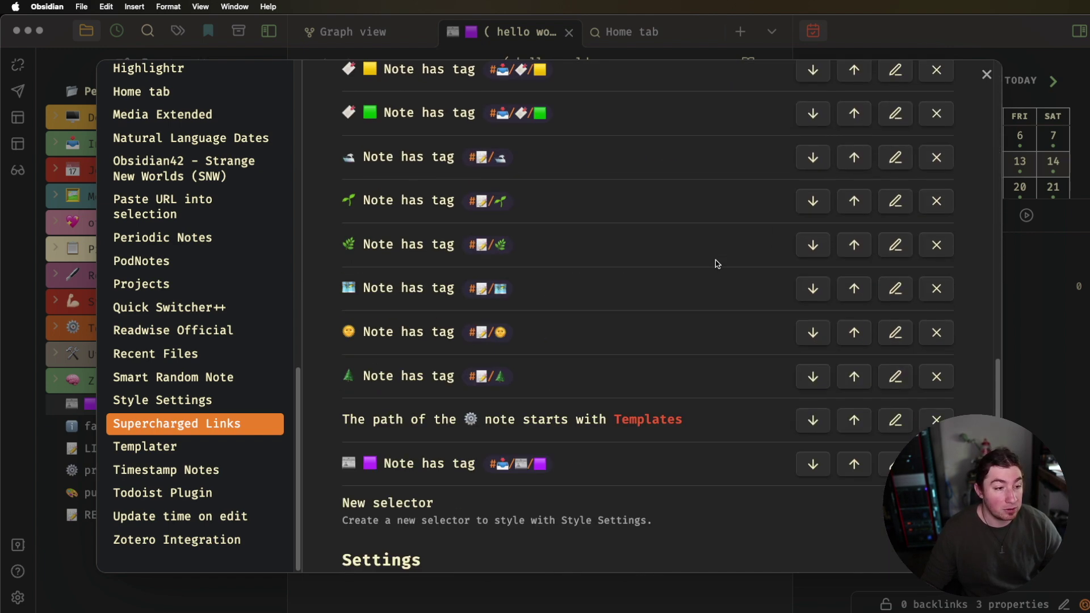
scroll(724, 349, up, 8)
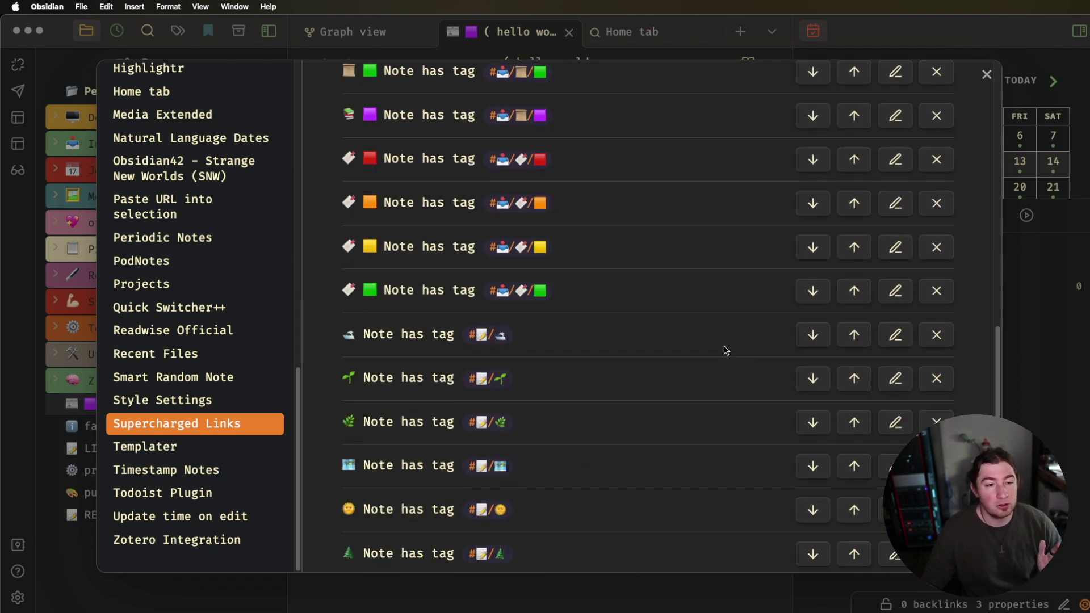
scroll(727, 348, up, 1)
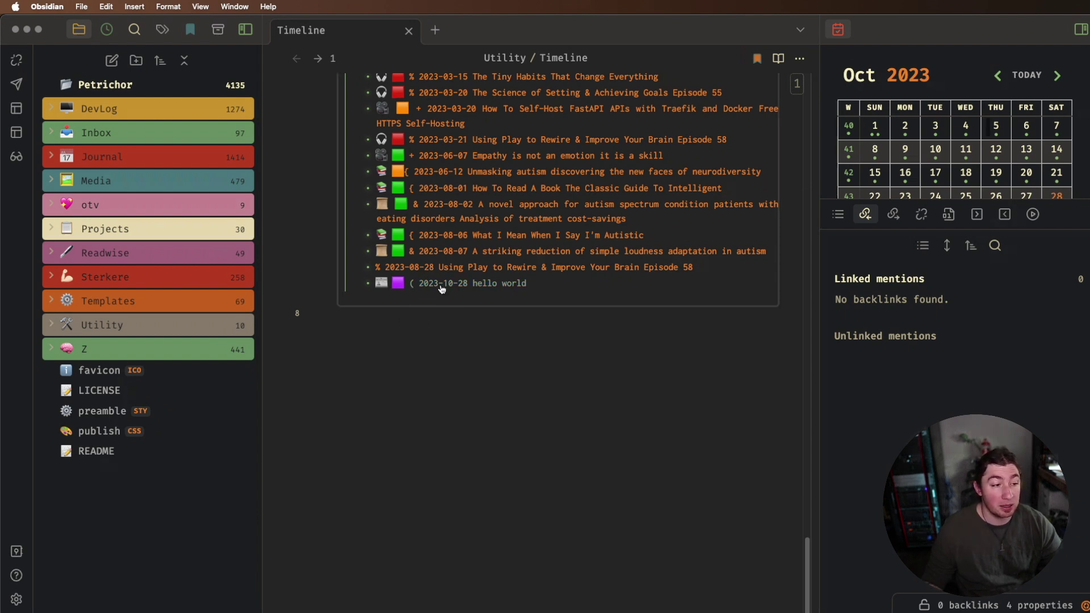
Expand the Z folder in the file explorer and scroll through its emoji-prefixed notes
mouse_move(434, 287)
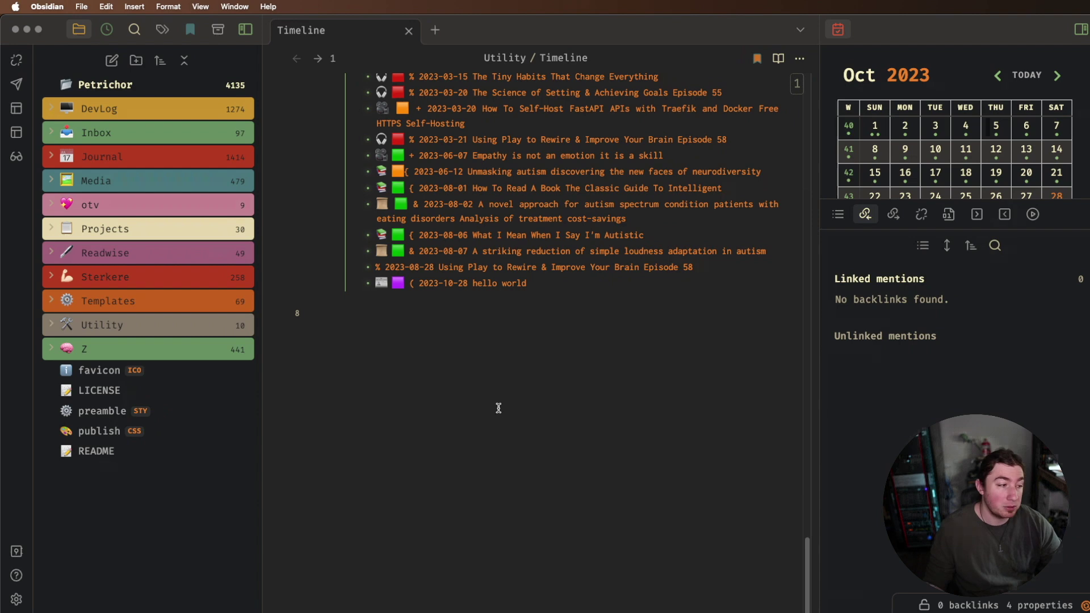
click(52, 350)
scroll(193, 366, down, 10)
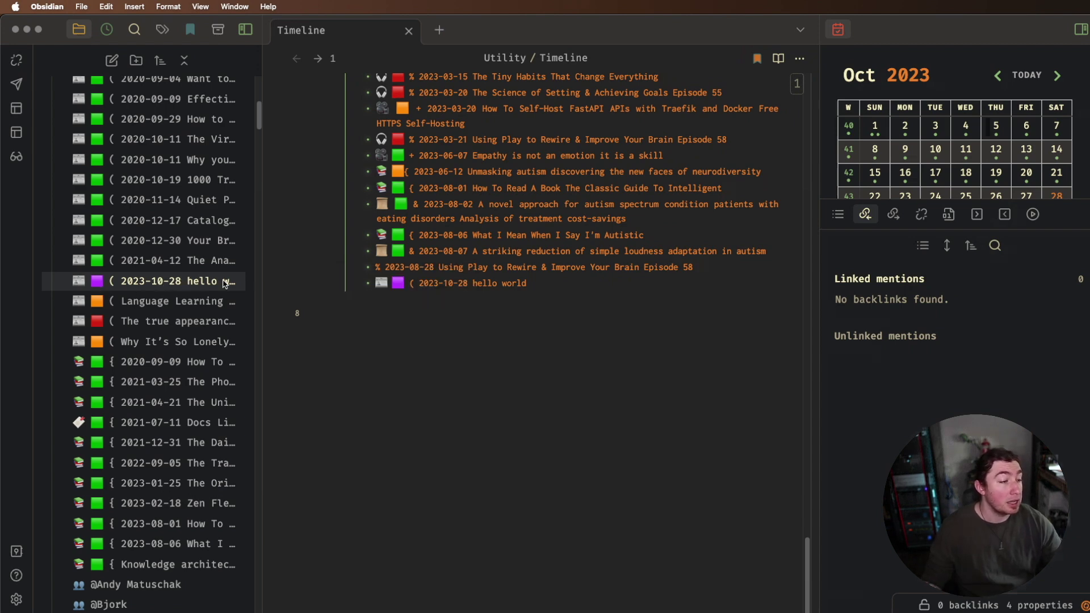
Open the 2023-10-28 hello world note in a new tab and switch to it
super+click(187, 220)
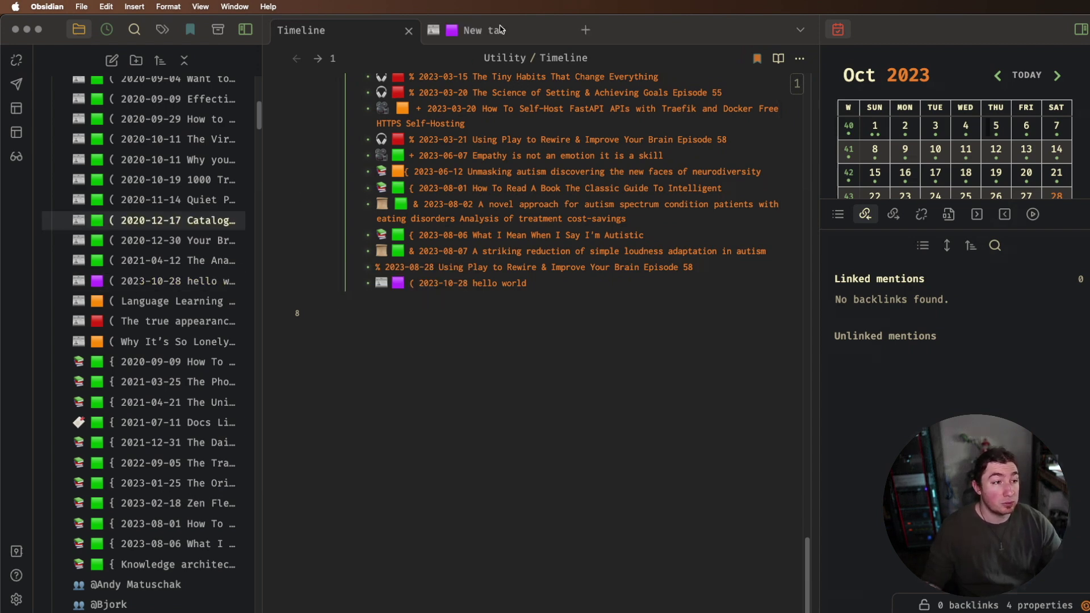
click(463, 35)
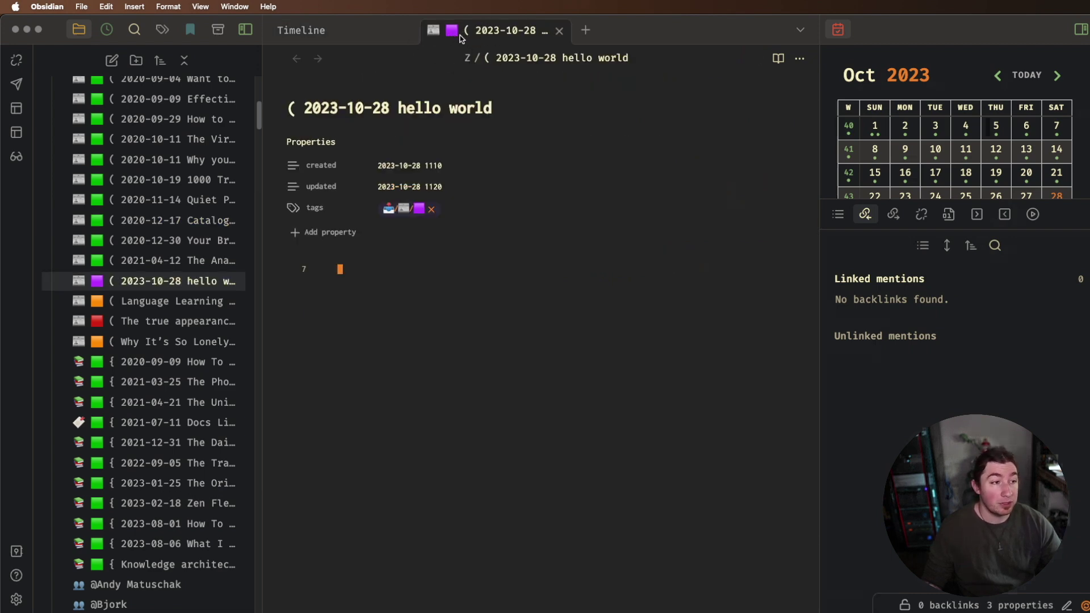
scroll(168, 179, up, 1)
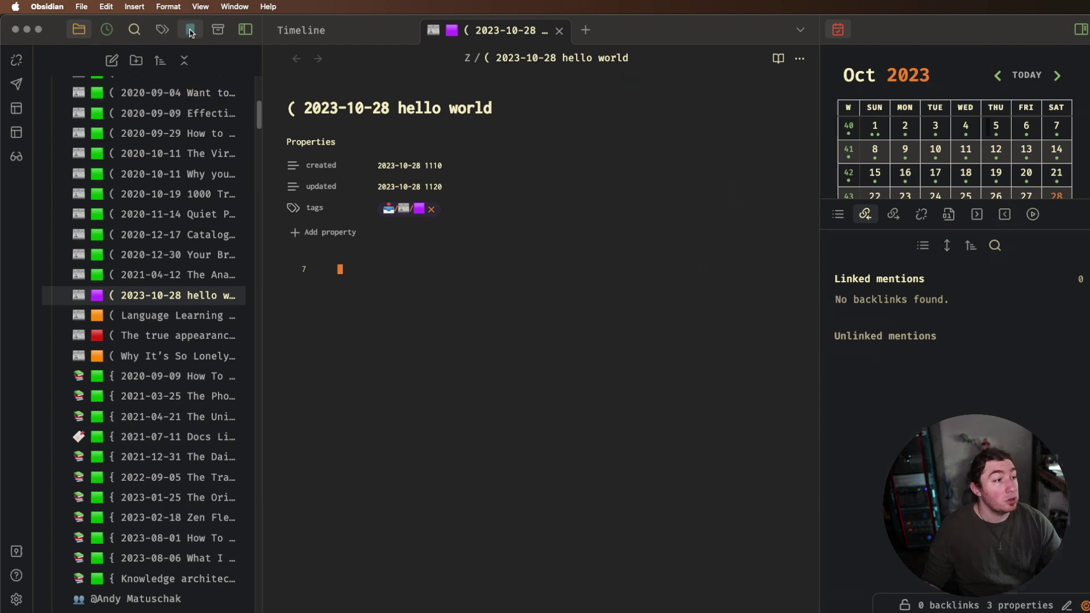
Search for the purple-square tag from the tag tree, then bring up the Quick Switcher
click(190, 32)
click(159, 33)
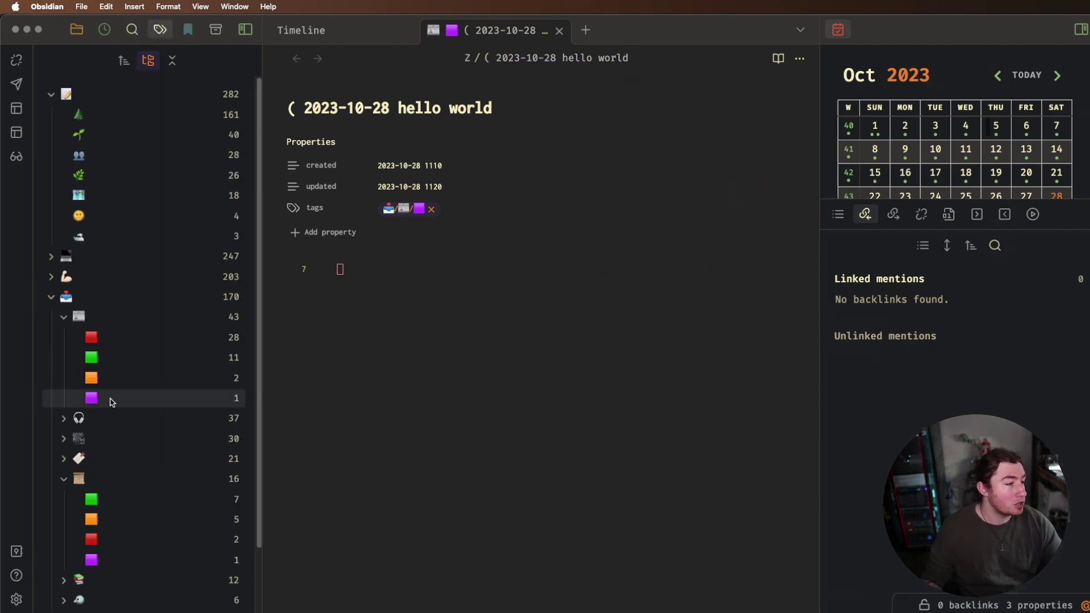
click(111, 400)
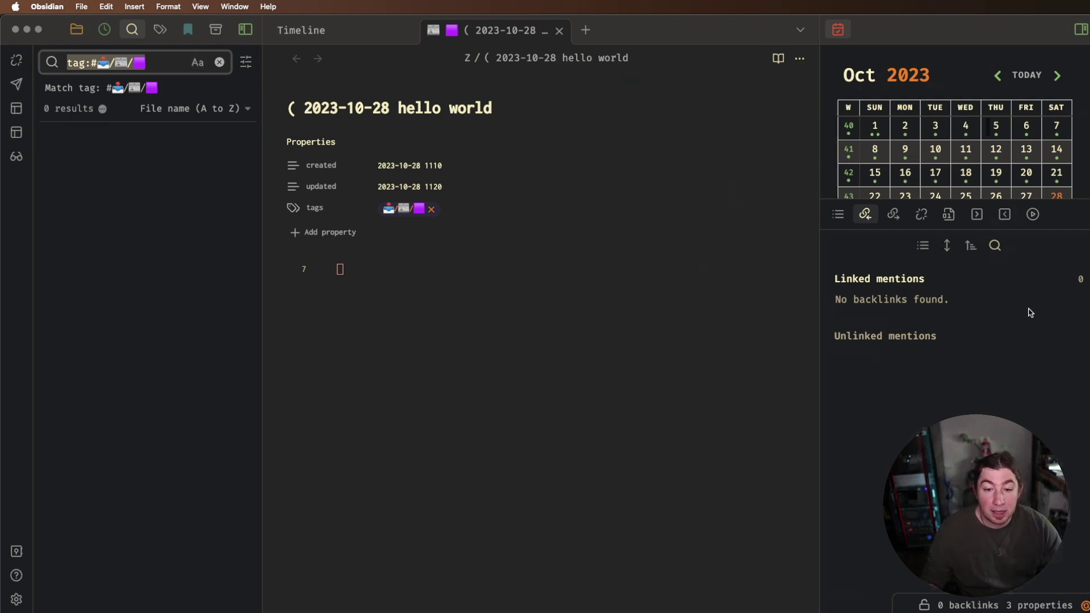
click(485, 272)
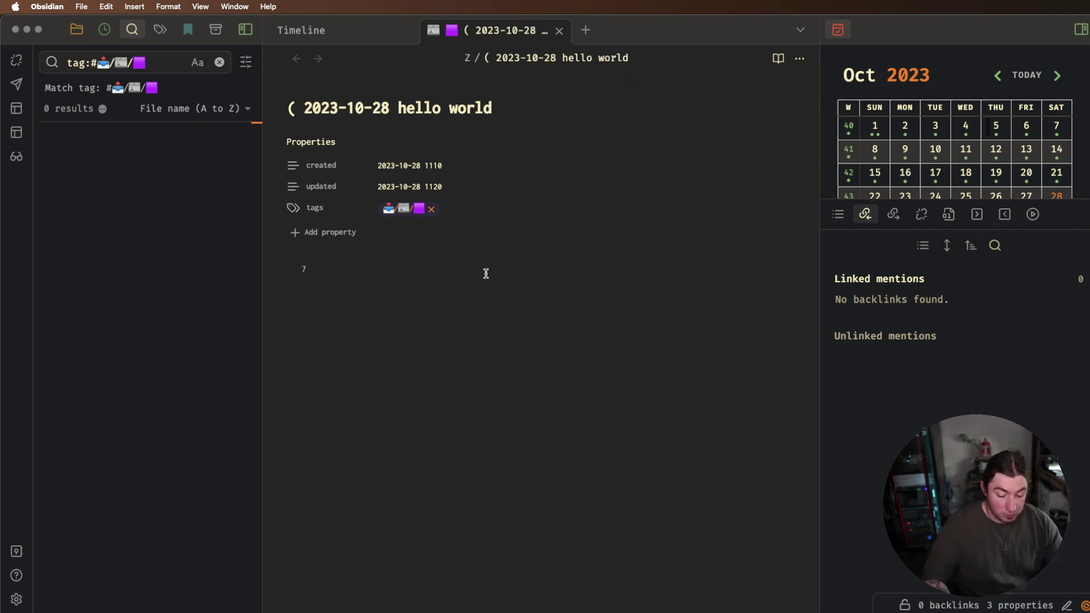
key(super+o)
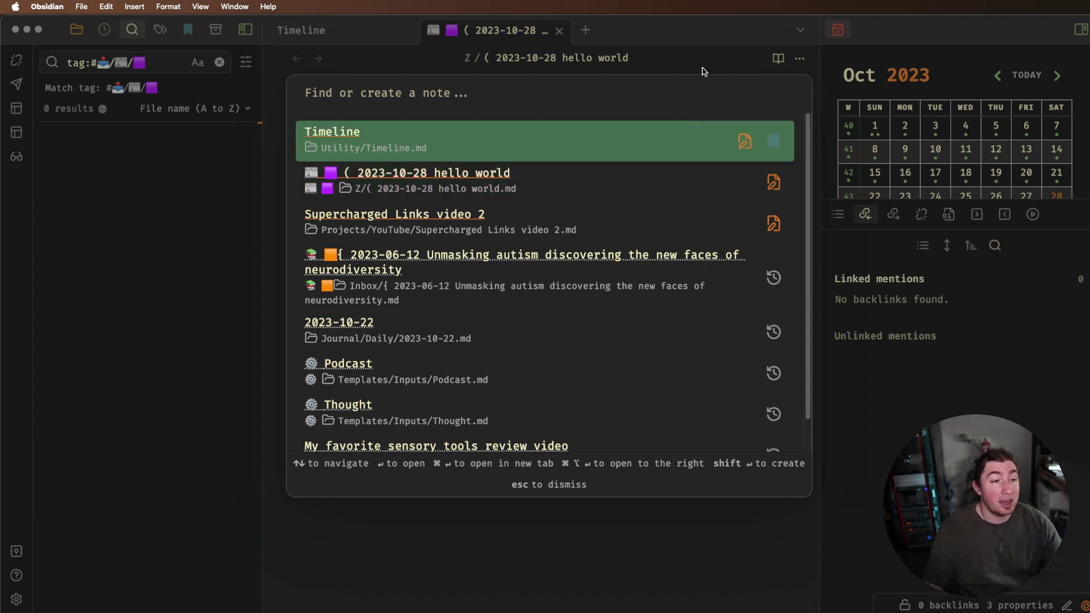
Dismiss the switcher, check Recent Files, rerun the purple-tag search, then open Settings
key(Escape)
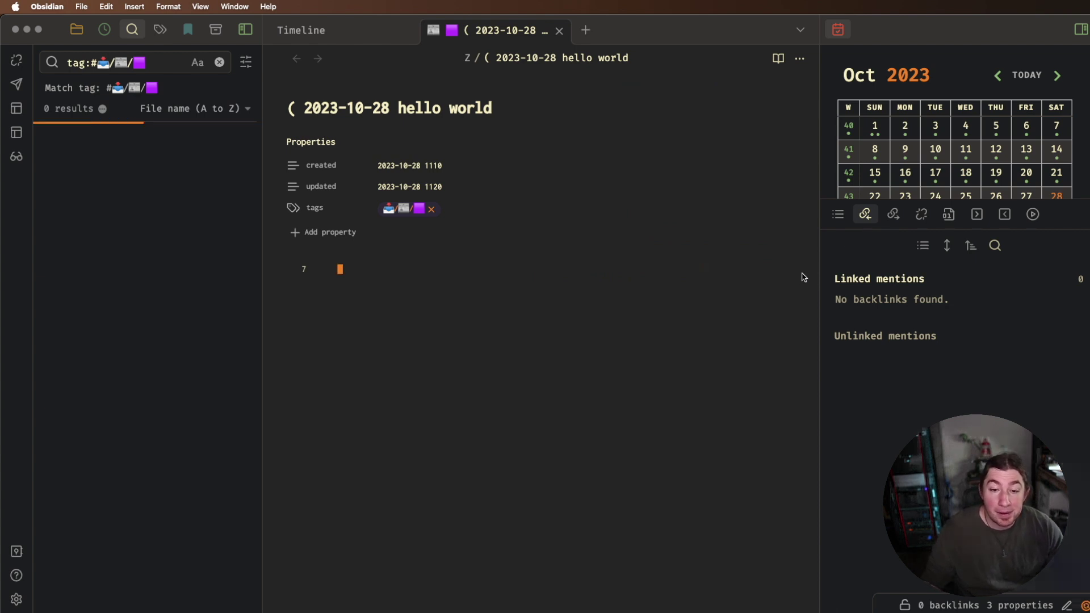
click(105, 32)
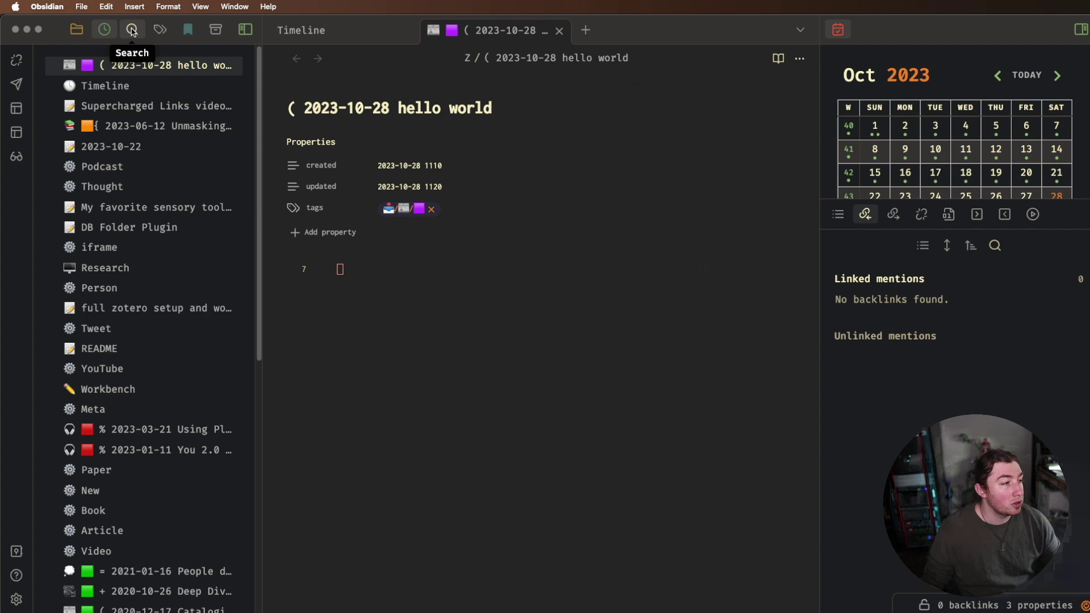
click(126, 29)
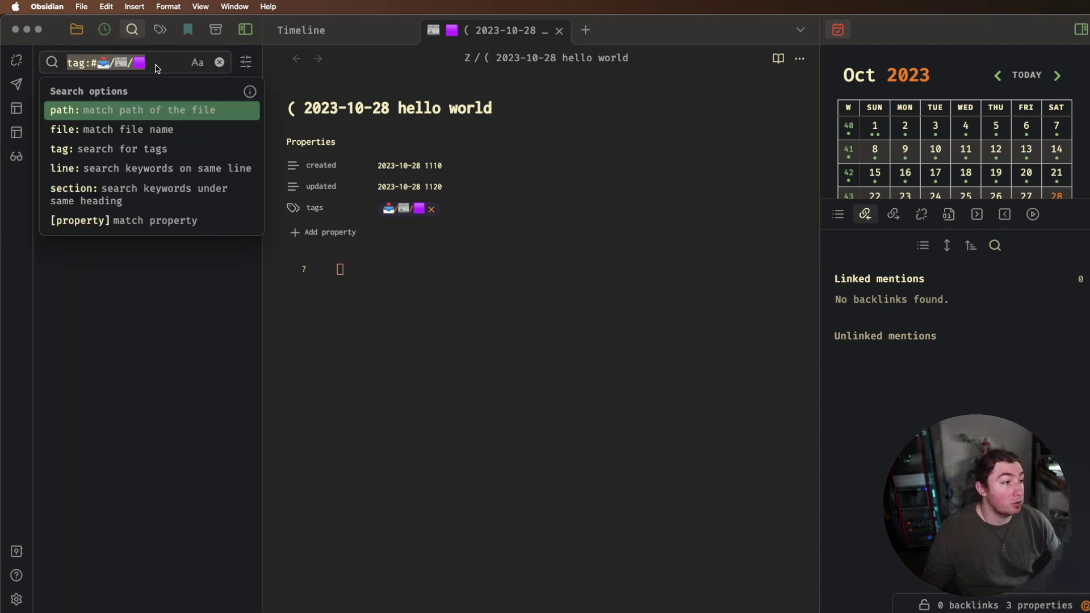
click(178, 292)
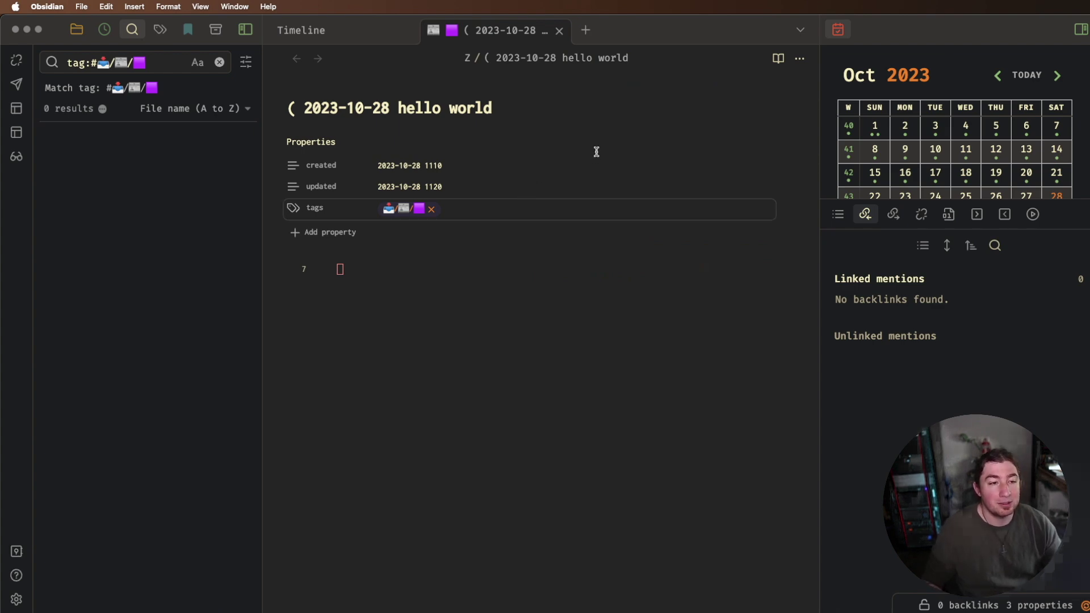
key(super+comma)
scroll(261, 384, down, 10)
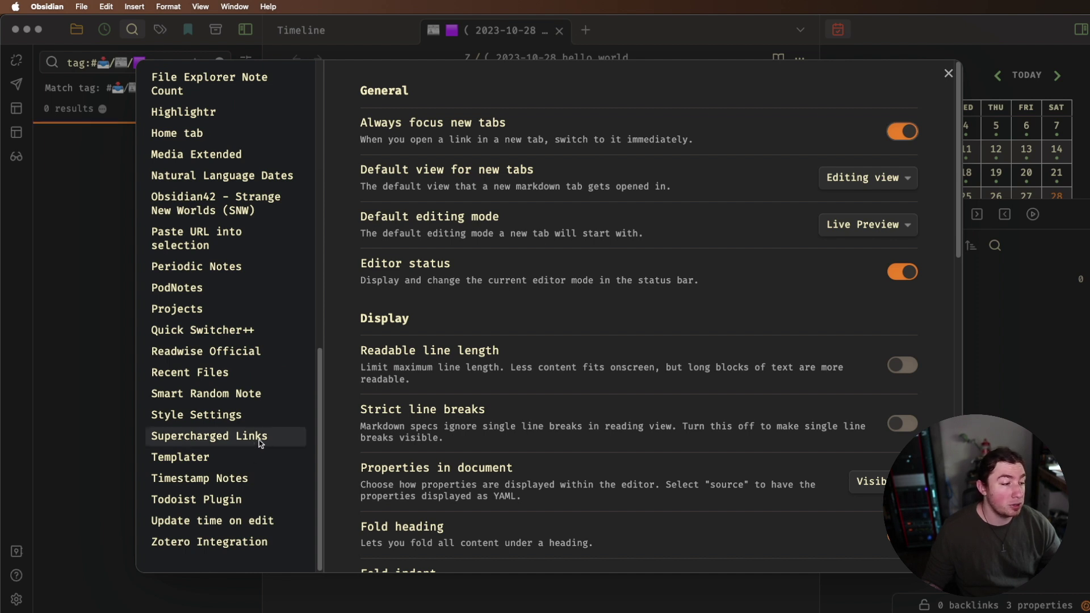
Go to Community plugins settings and scroll through the Supercharged Links readme
scroll(227, 228, up, 10)
click(222, 238)
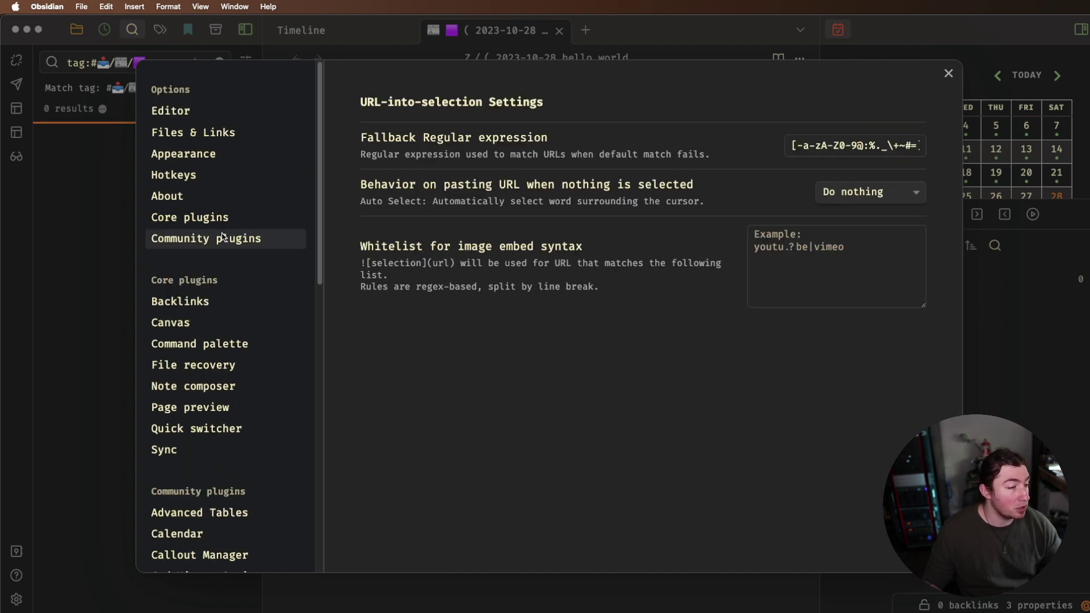
click(270, 240)
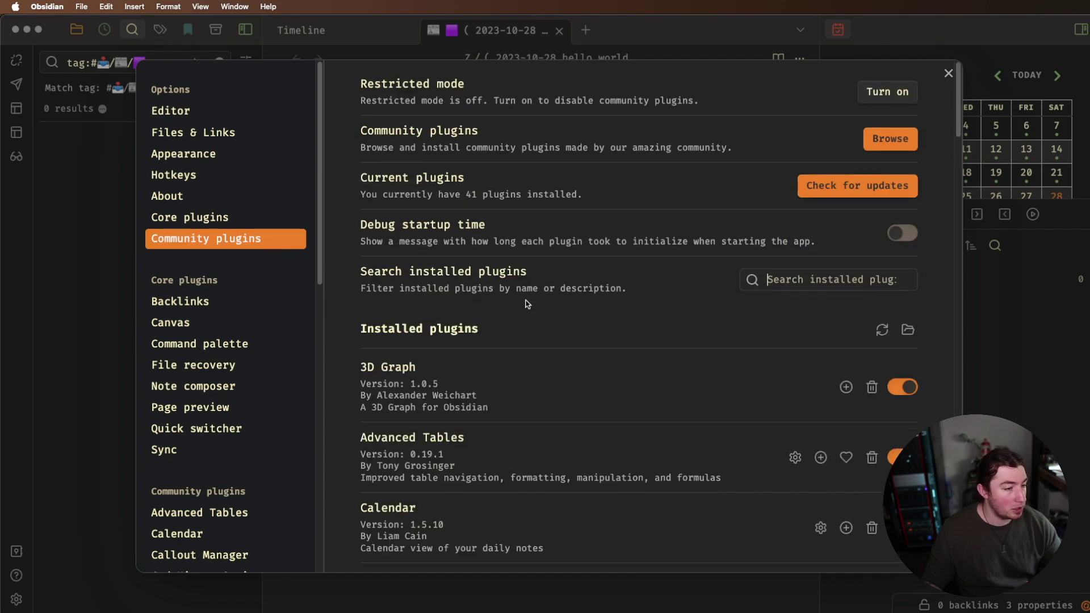
scroll(514, 347, down, 15)
scroll(505, 373, down, 5)
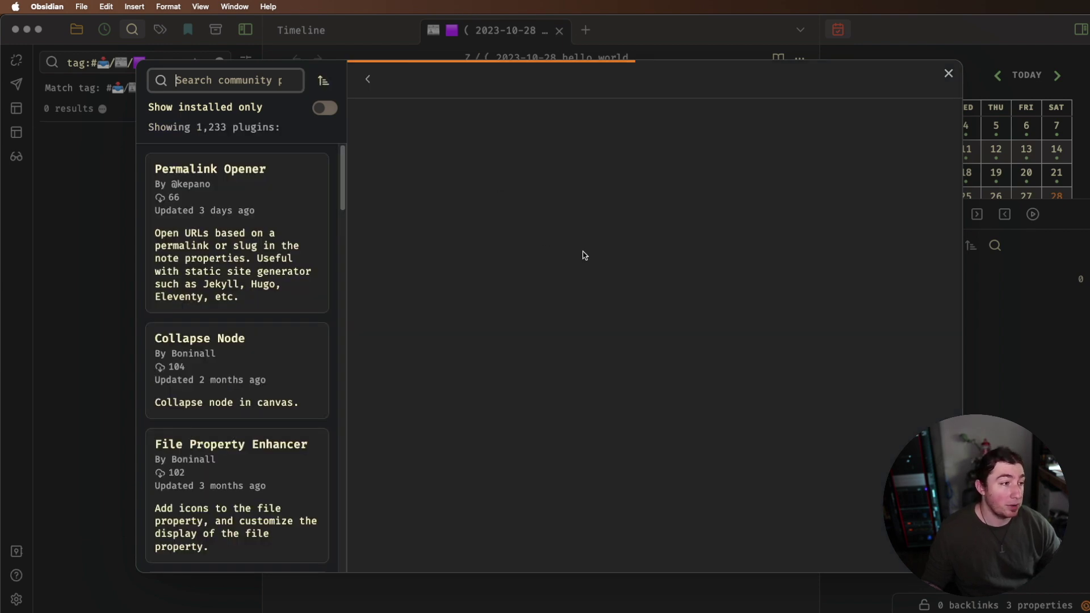
scroll(597, 307, down, 10)
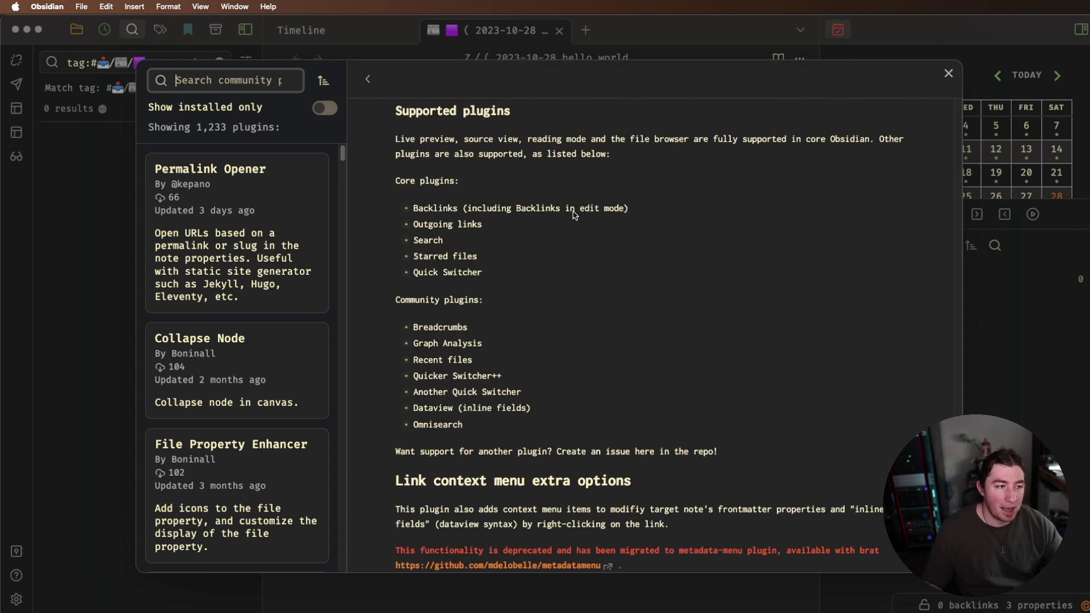
Highlight 'Search' and 'Quicker Switcher++' in the supported-plugins list, then close the detail pane
double_click(429, 240)
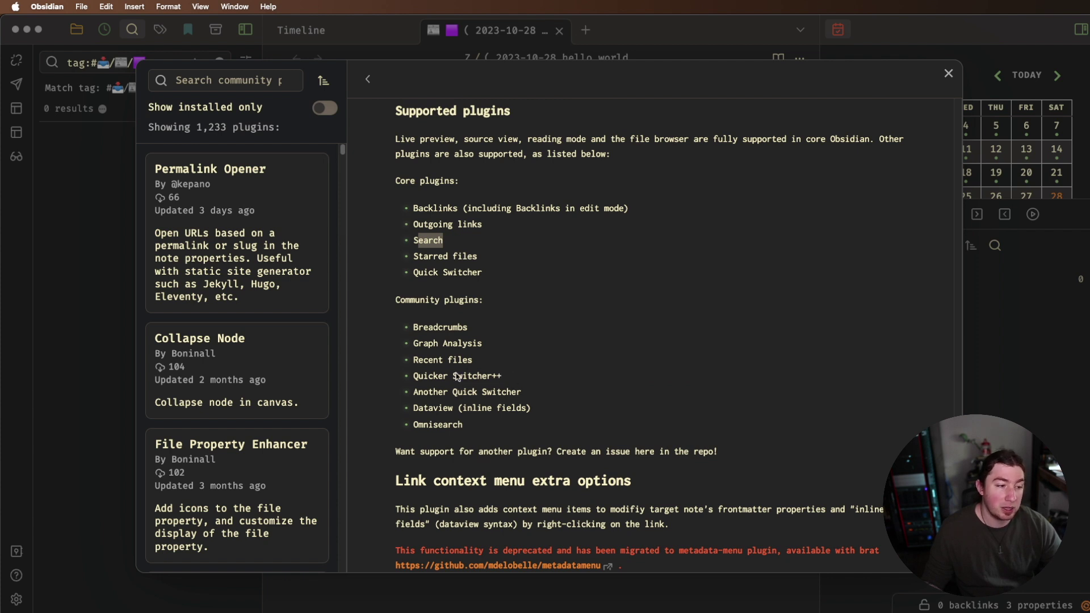
drag(432, 376, 503, 376)
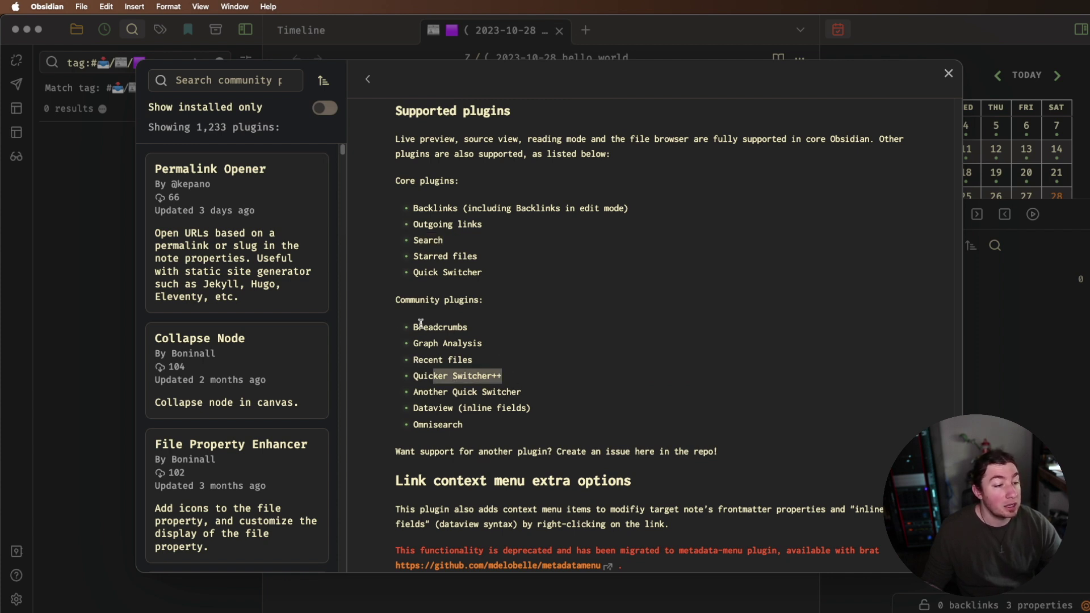
click(622, 307)
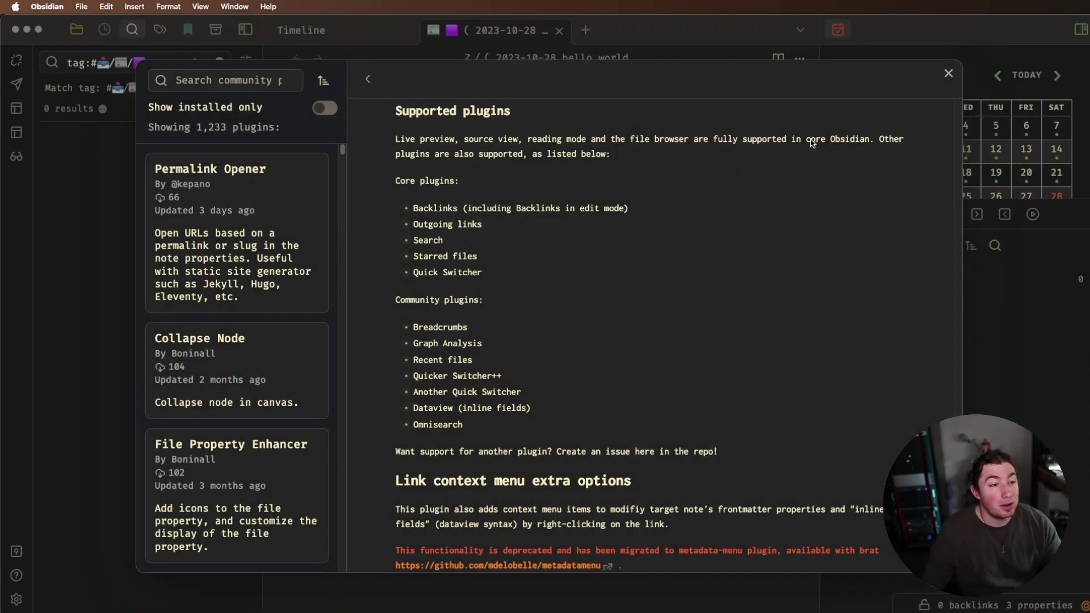
click(949, 74)
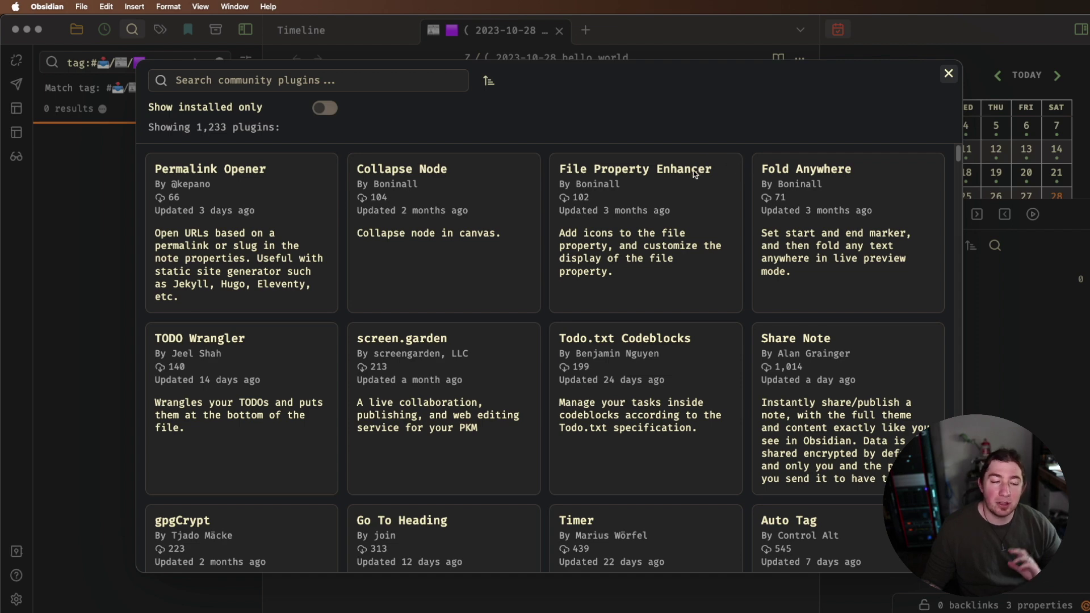
Leave the plugin browser, scroll the Supercharged Links styling selectors, and close Settings
click(949, 74)
scroll(312, 383, down, 10)
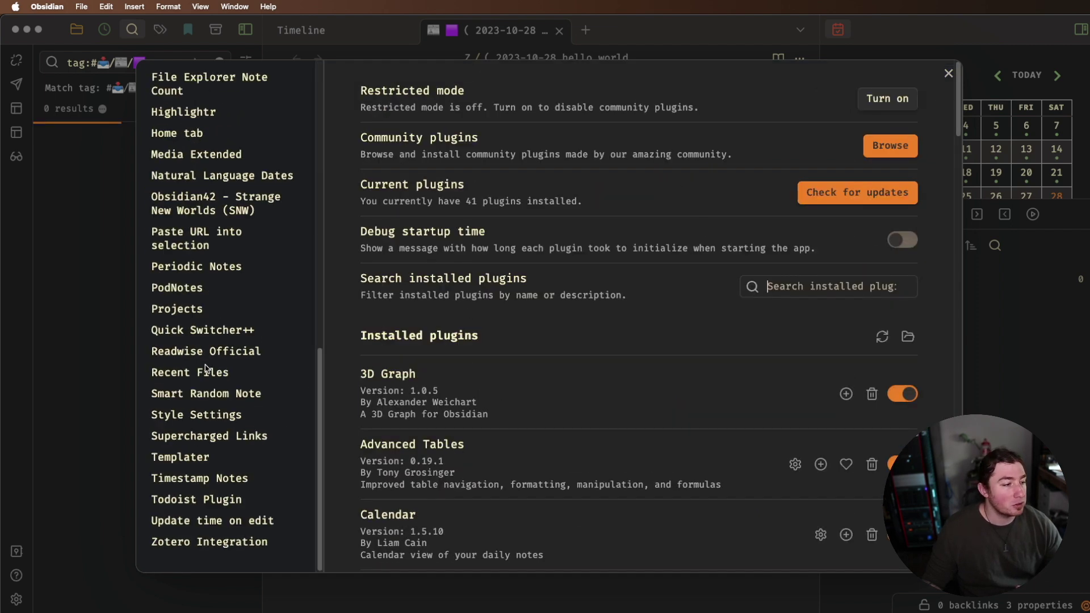
click(239, 440)
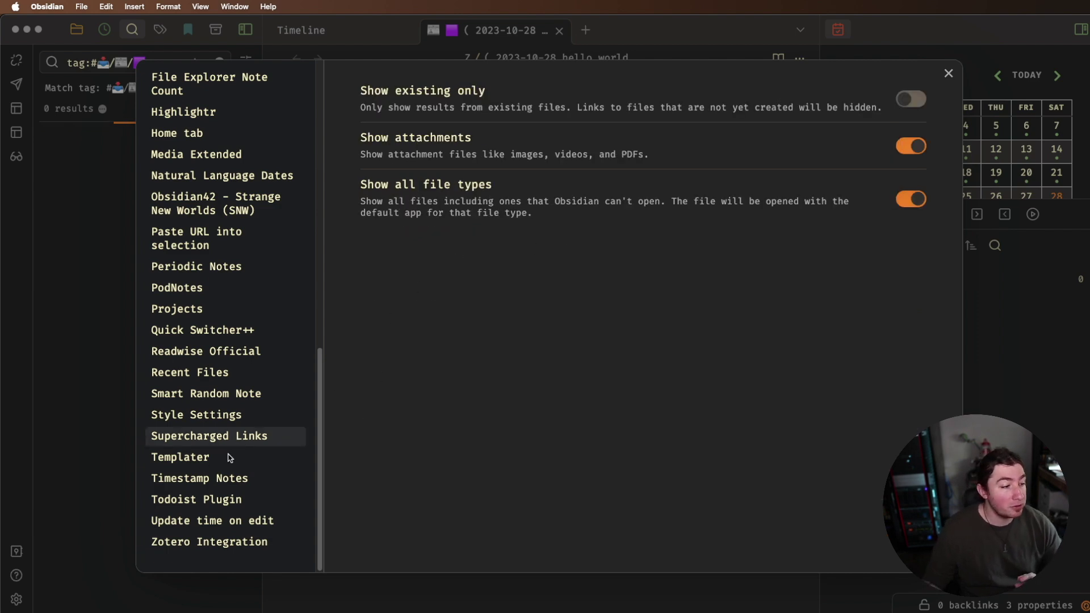
click(271, 438)
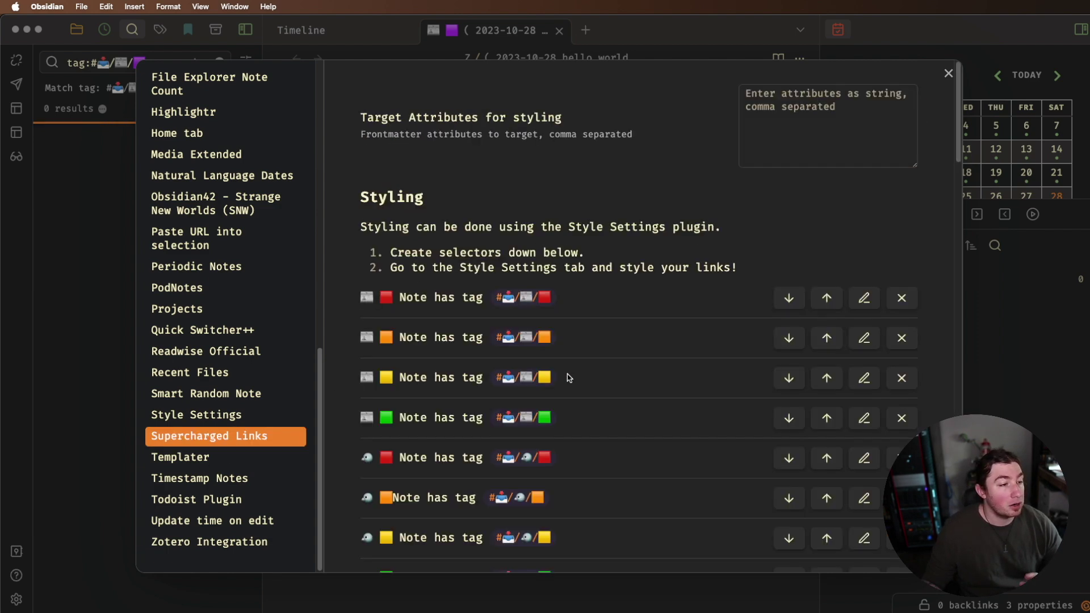
scroll(633, 390, down, 10)
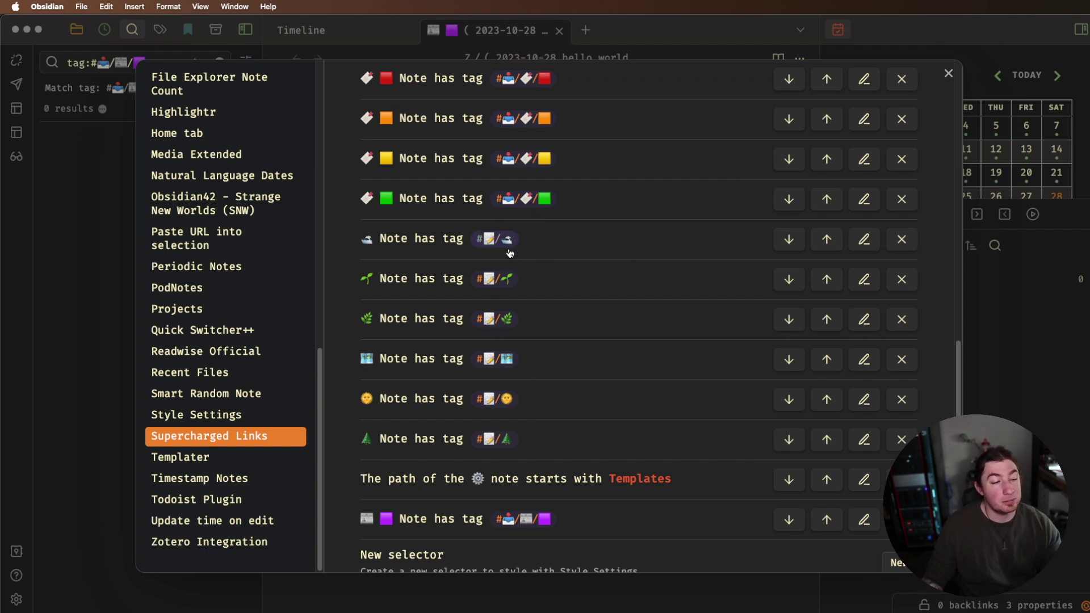
click(79, 34)
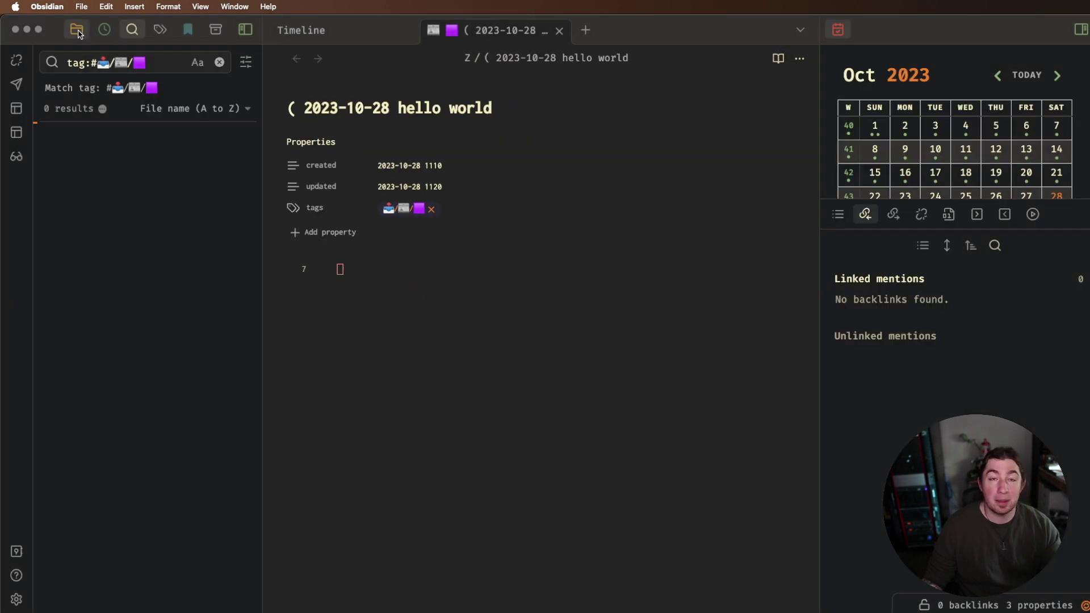
Show the file explorer, scroll the emoji-prefixed file list, and select the Deep Work note
click(78, 29)
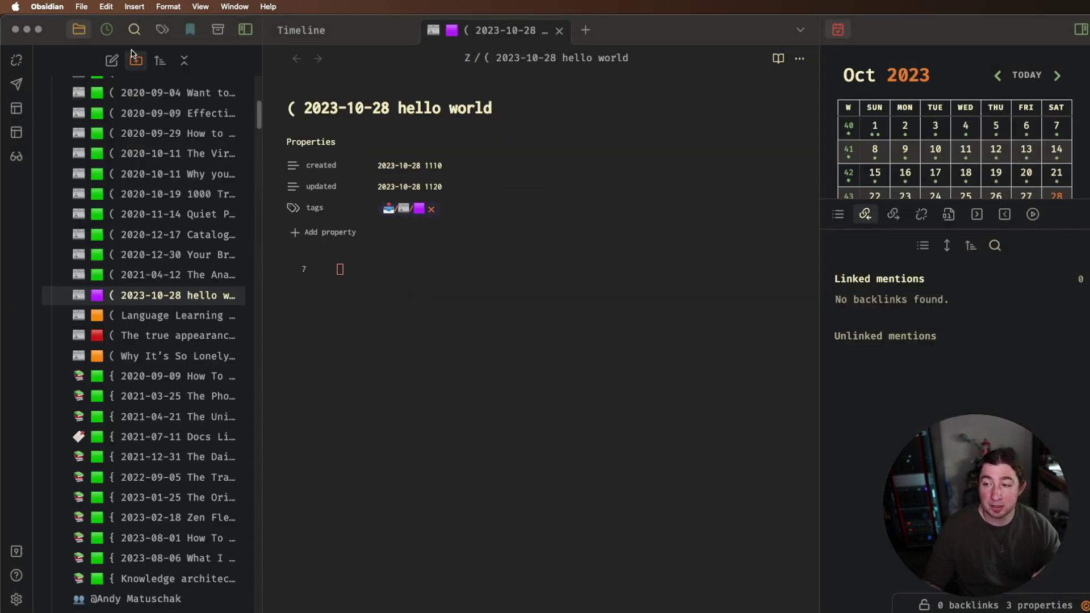
scroll(130, 245, down, 10)
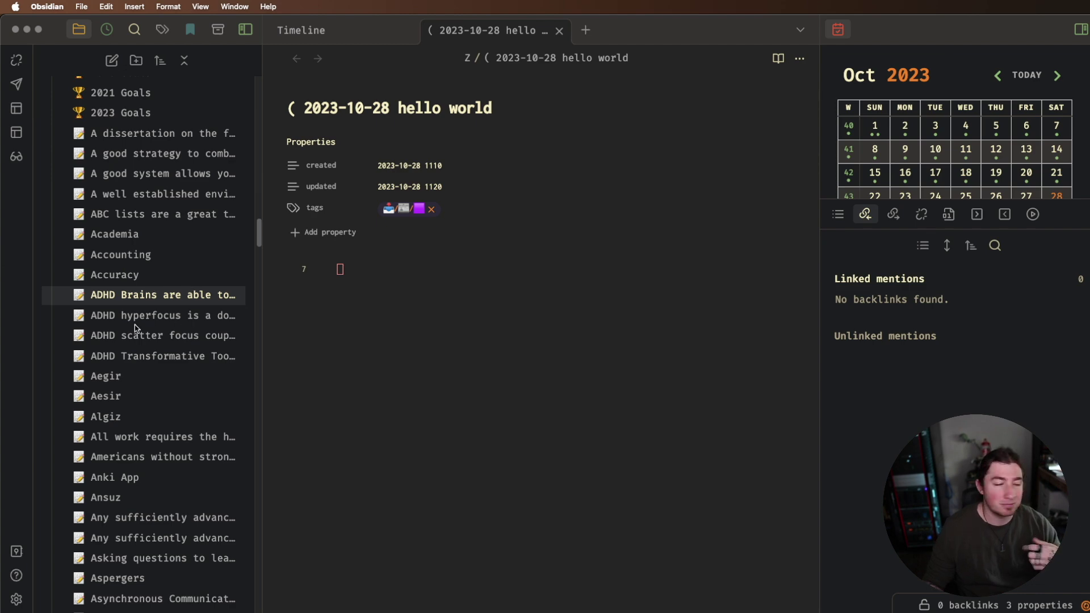
drag(258, 233, 251, 281)
scroll(218, 323, up, 3)
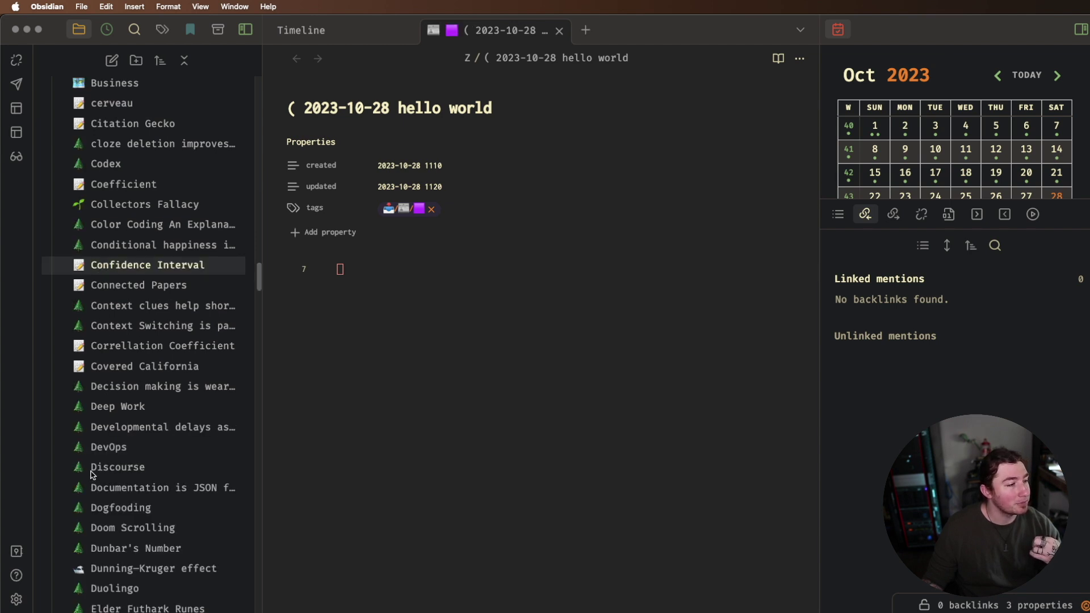
click(141, 410)
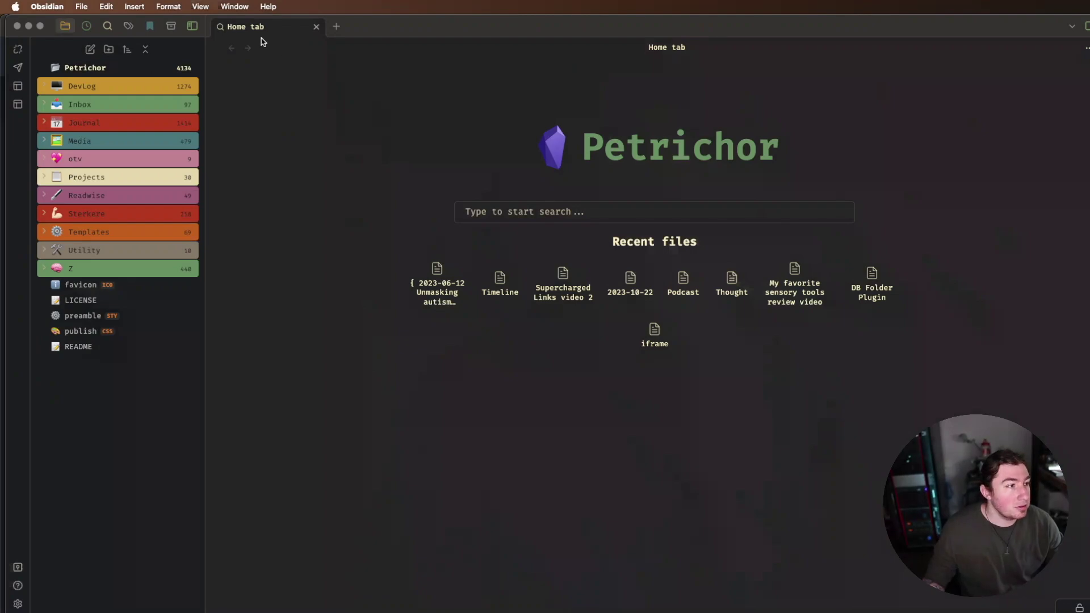
Open the Research note in a new tab through the note switcher
key(super+o)
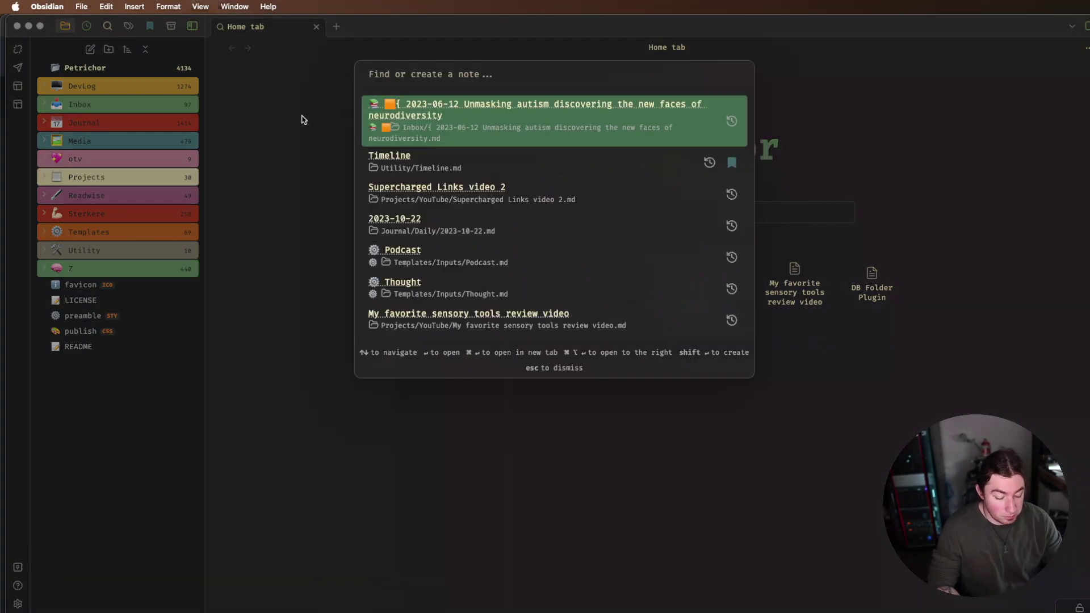
text(research)
key(super+Return)
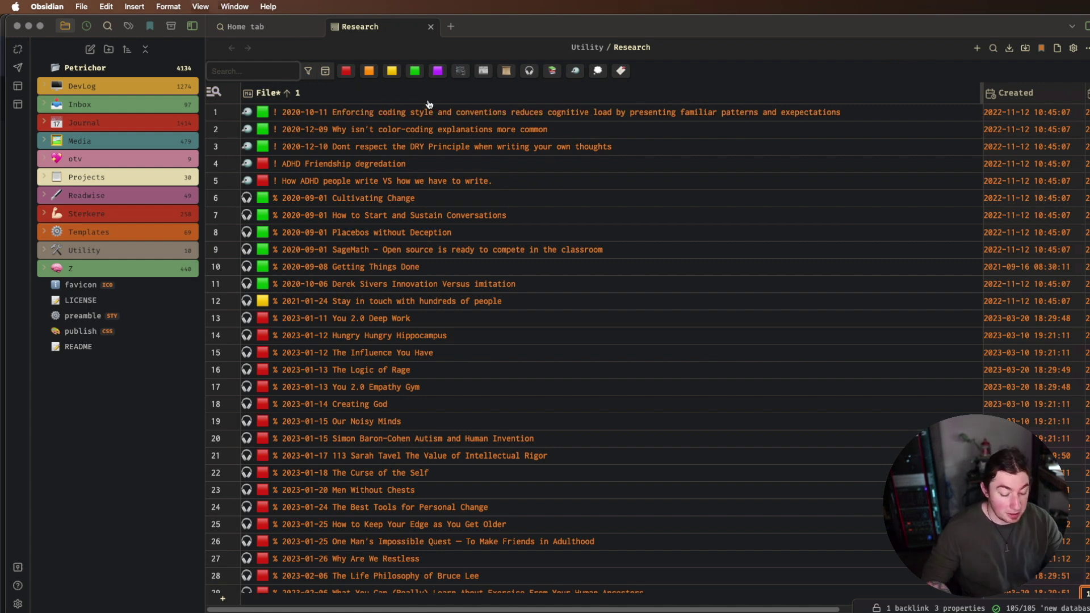
Hide the file sidebar, zoom in two steps, and scroll the Research table right
key(super+backslash)
key(super+equal)
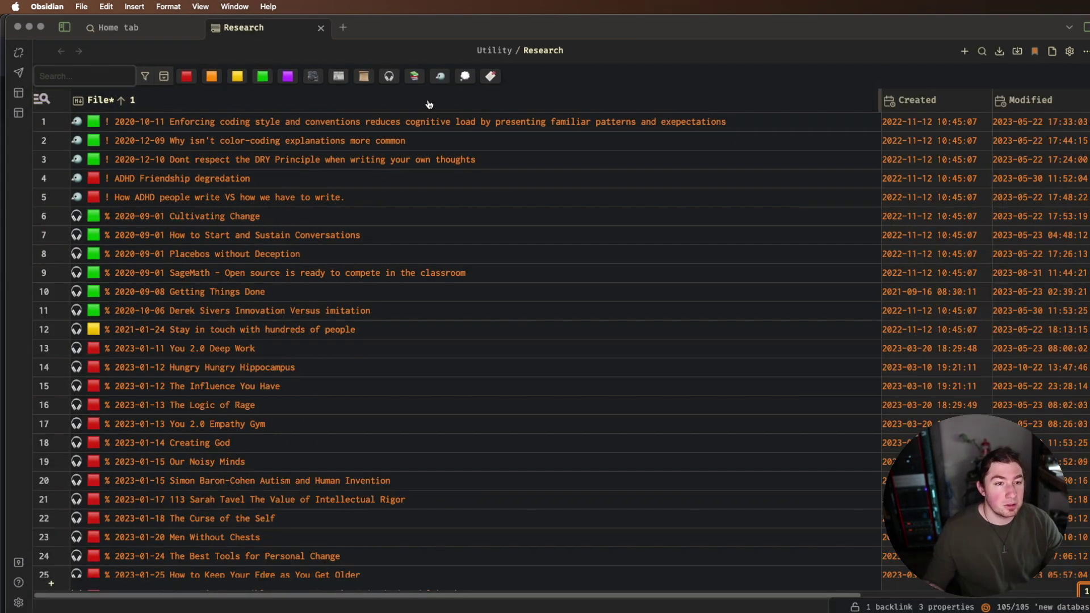
key(super+equal)
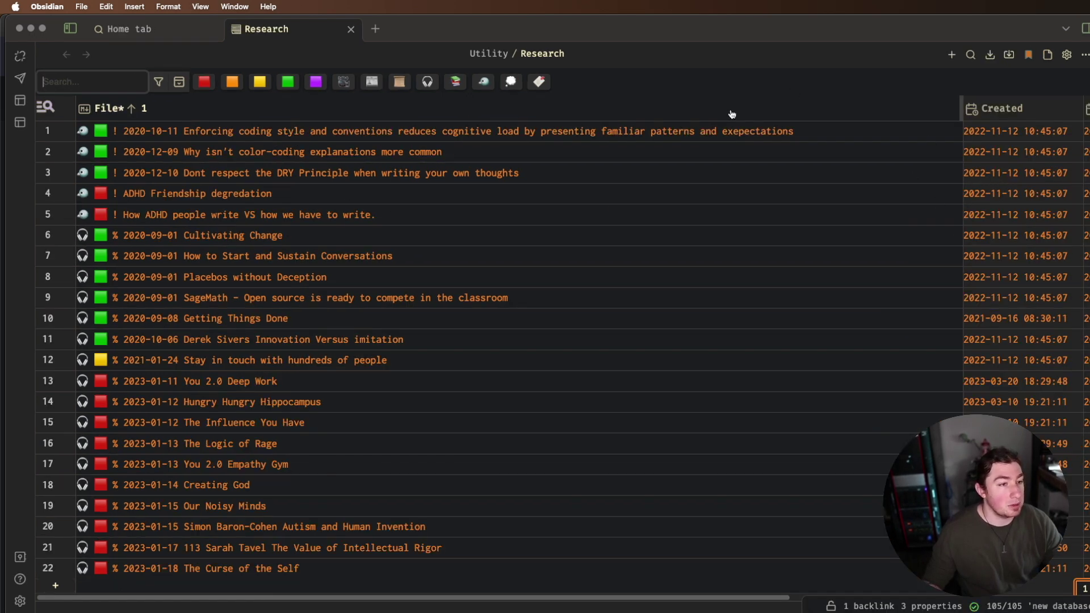
scroll(732, 114, right, 15)
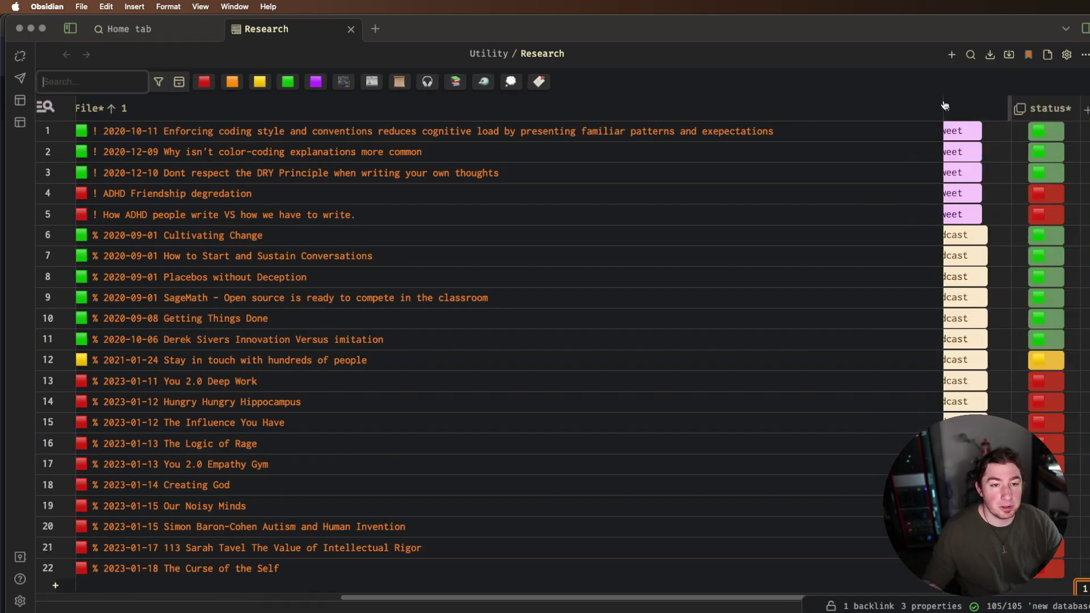
click(997, 139)
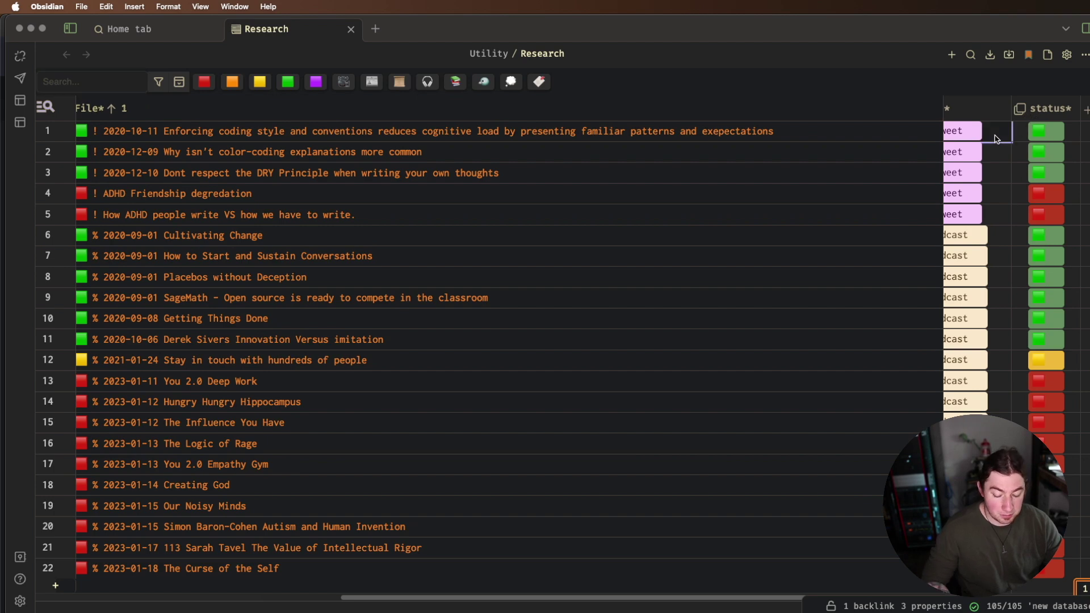
Filter the Research table to red-status rows, then to podcast (headphones) notes
click(210, 83)
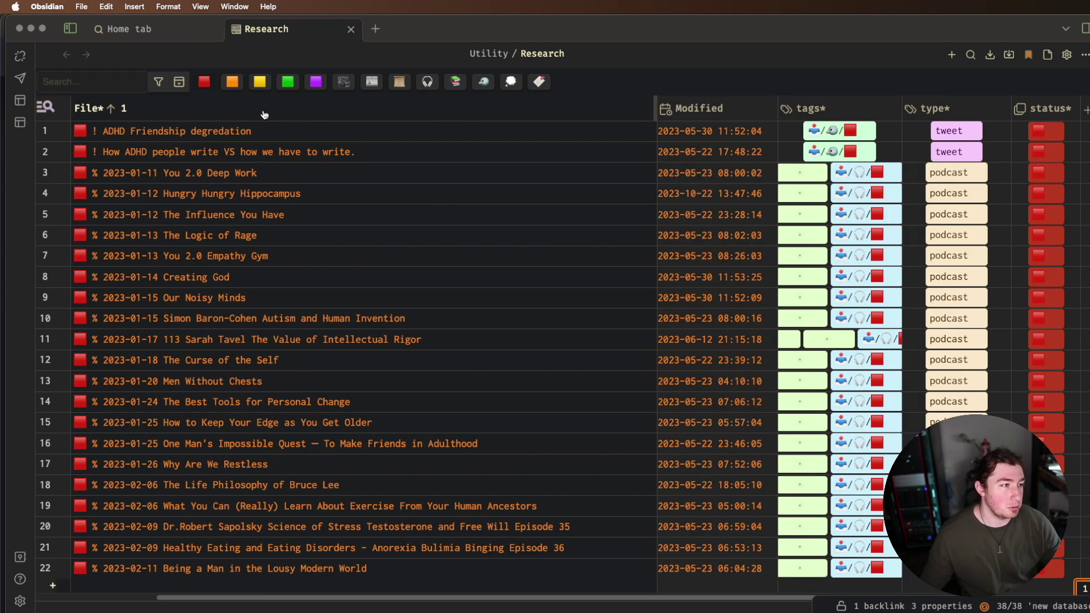
click(432, 85)
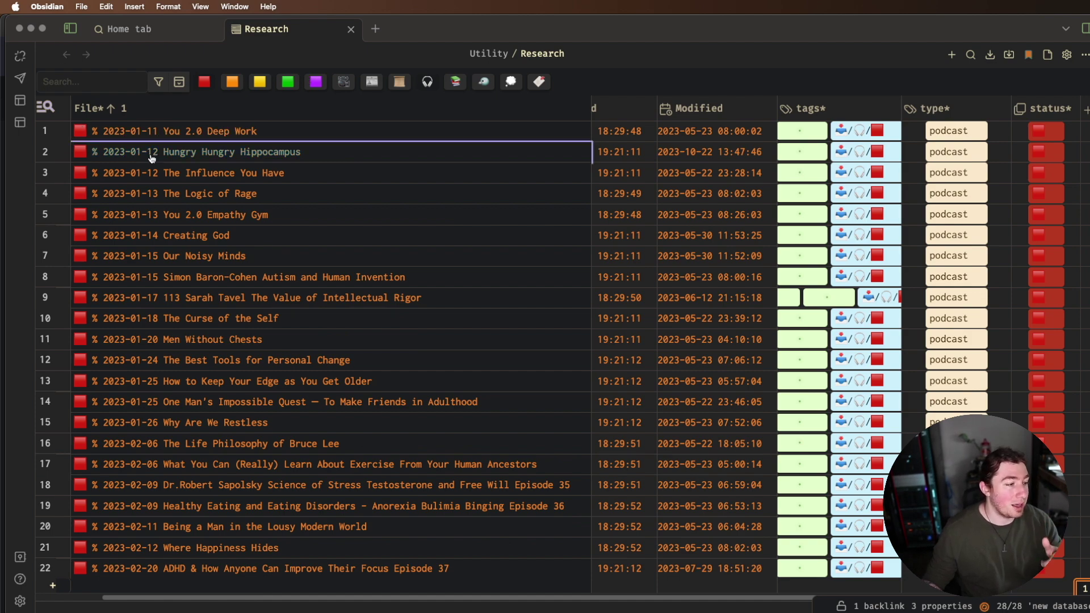
scroll(190, 233, down, 5)
scroll(196, 234, up, 5)
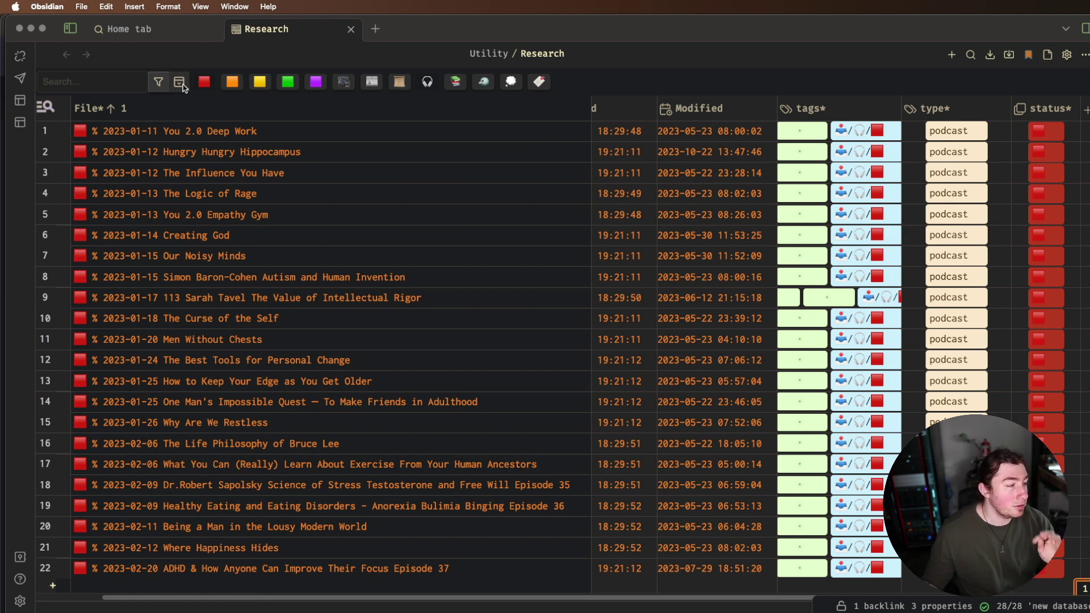
Open the Research table's filter rules and scroll through the emoji tag conditions
click(180, 82)
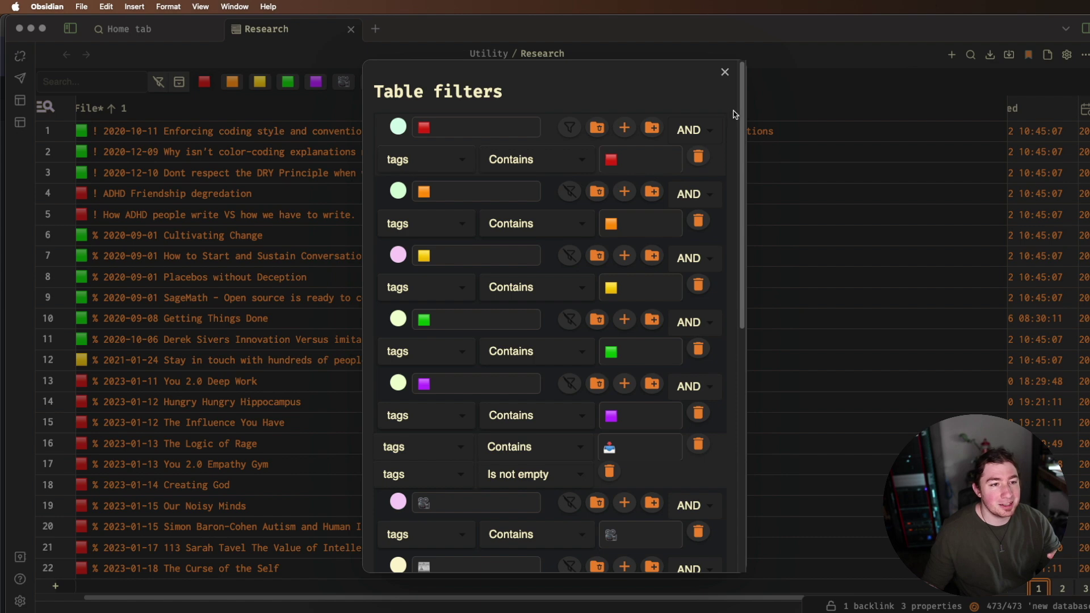
scroll(632, 137, down, 1)
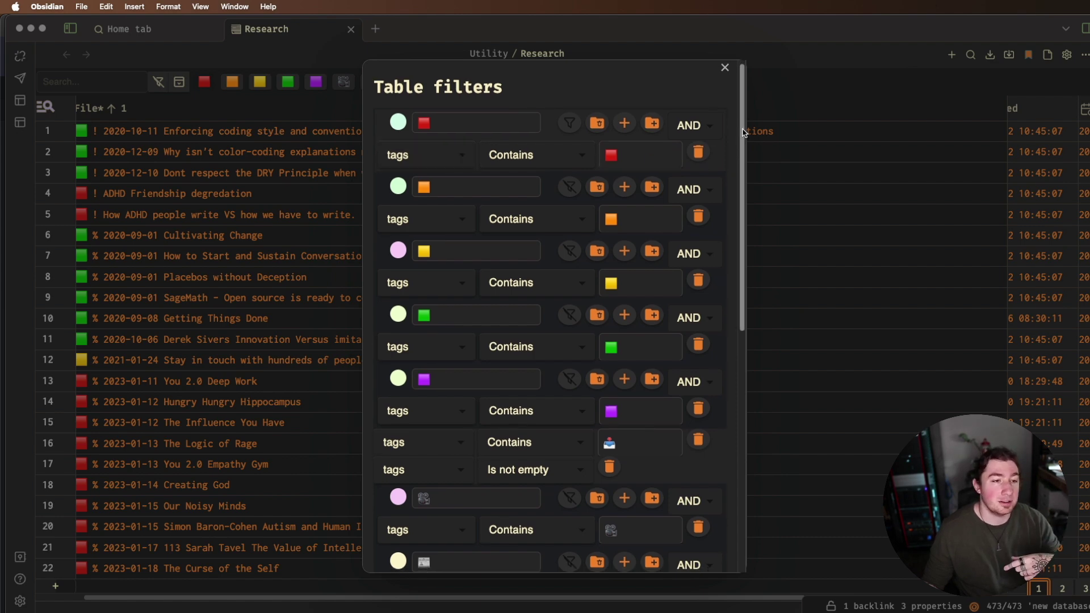
scroll(745, 138, down, 2)
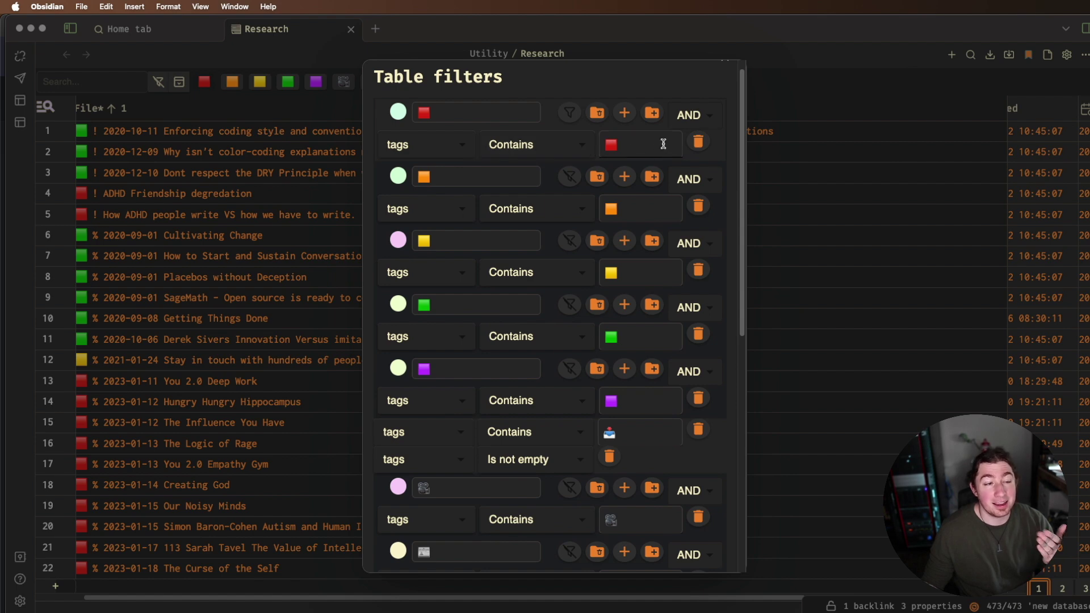
drag(745, 137, 749, 318)
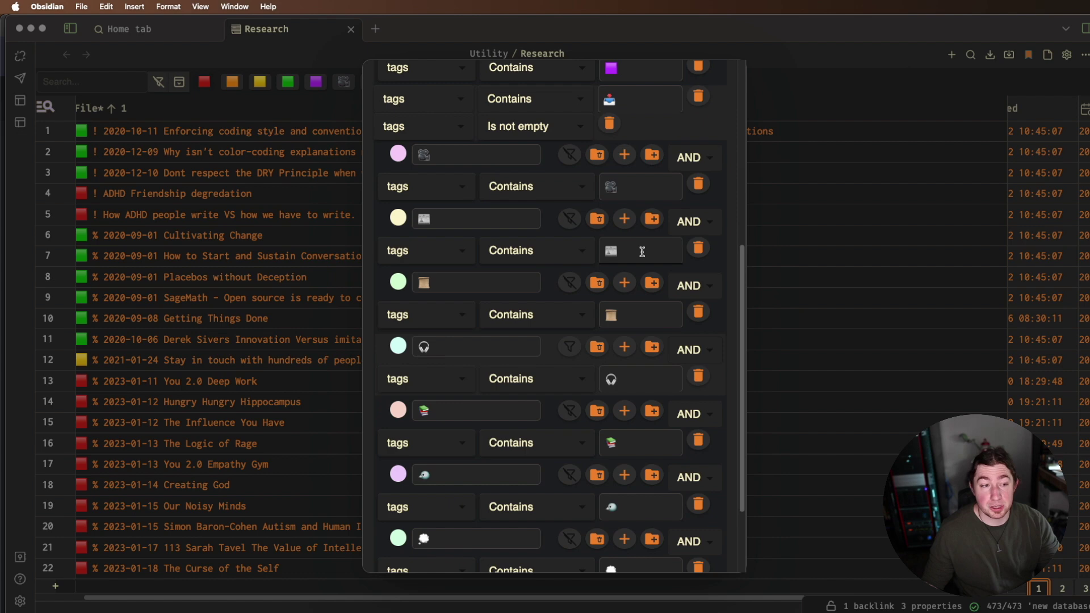
drag(742, 253, 747, 341)
scroll(753, 370, up, 10)
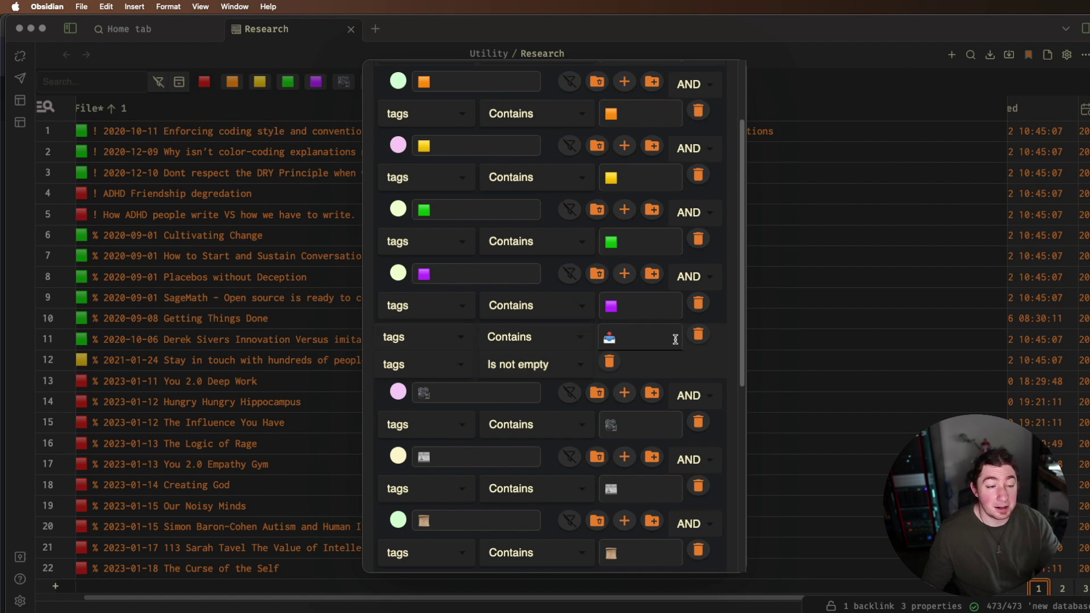
scroll(738, 307, up, 5)
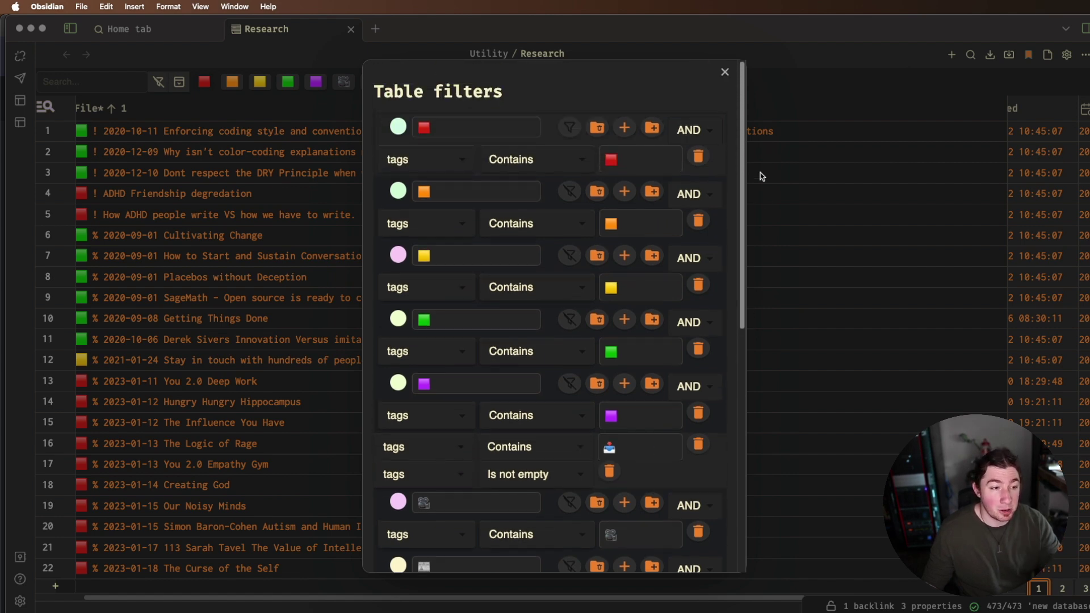
scroll(756, 307, down, 8)
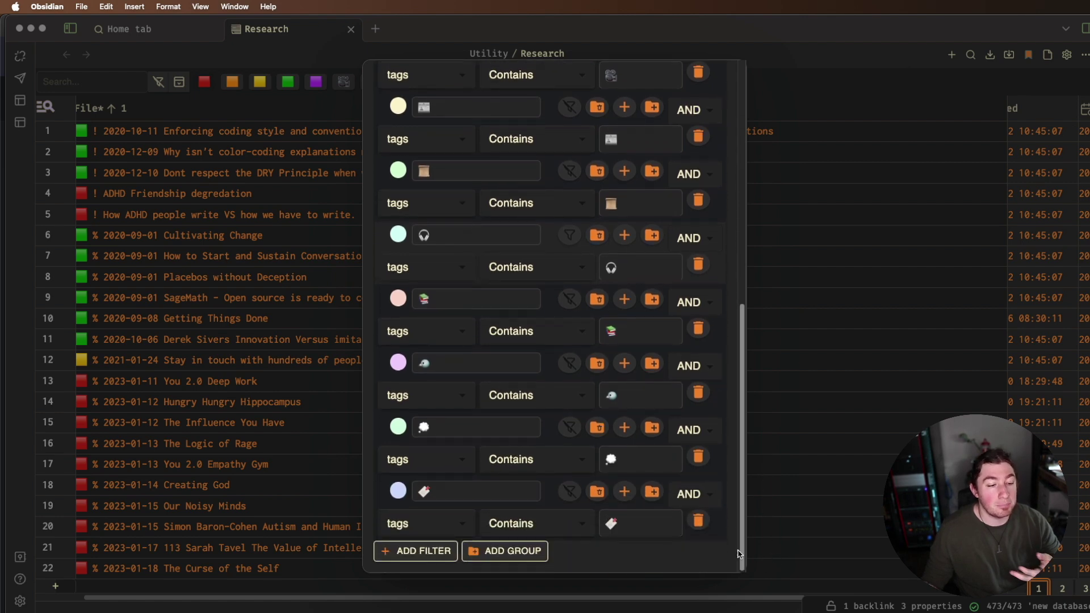
scroll(676, 284, up, 8)
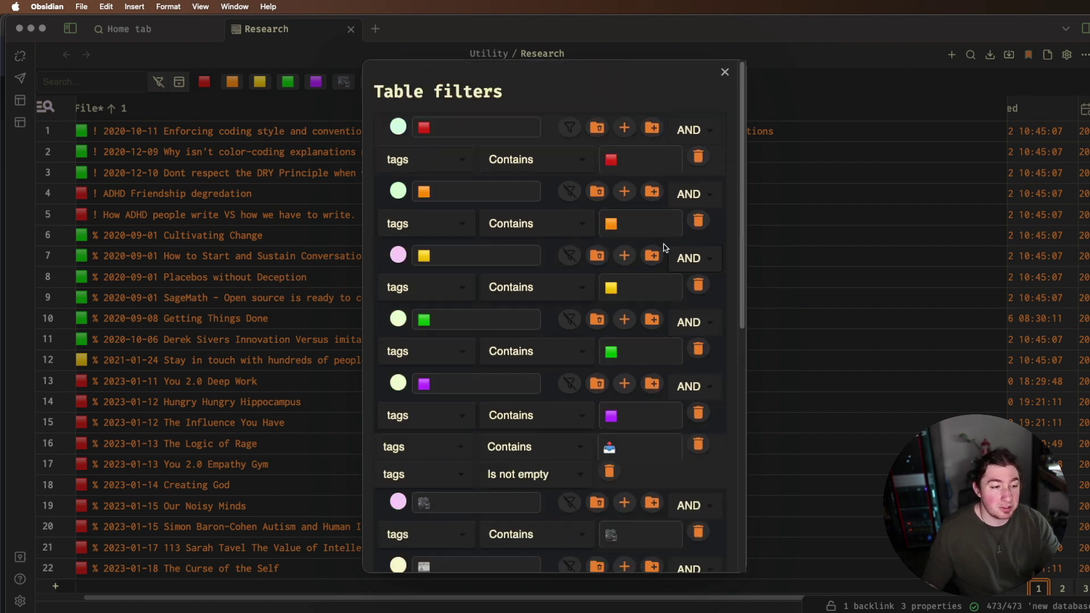
click(724, 72)
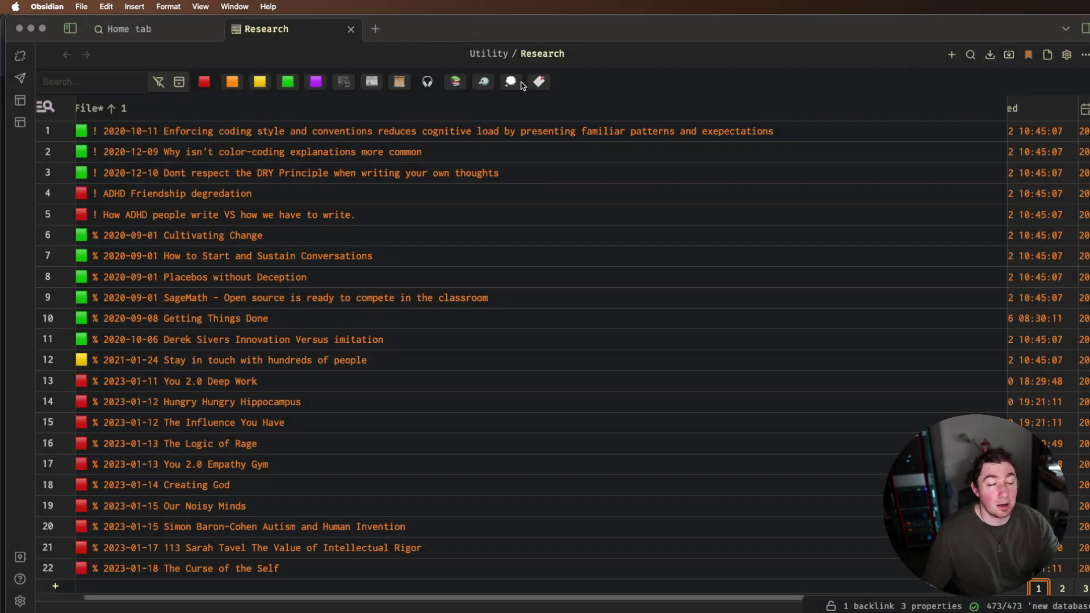